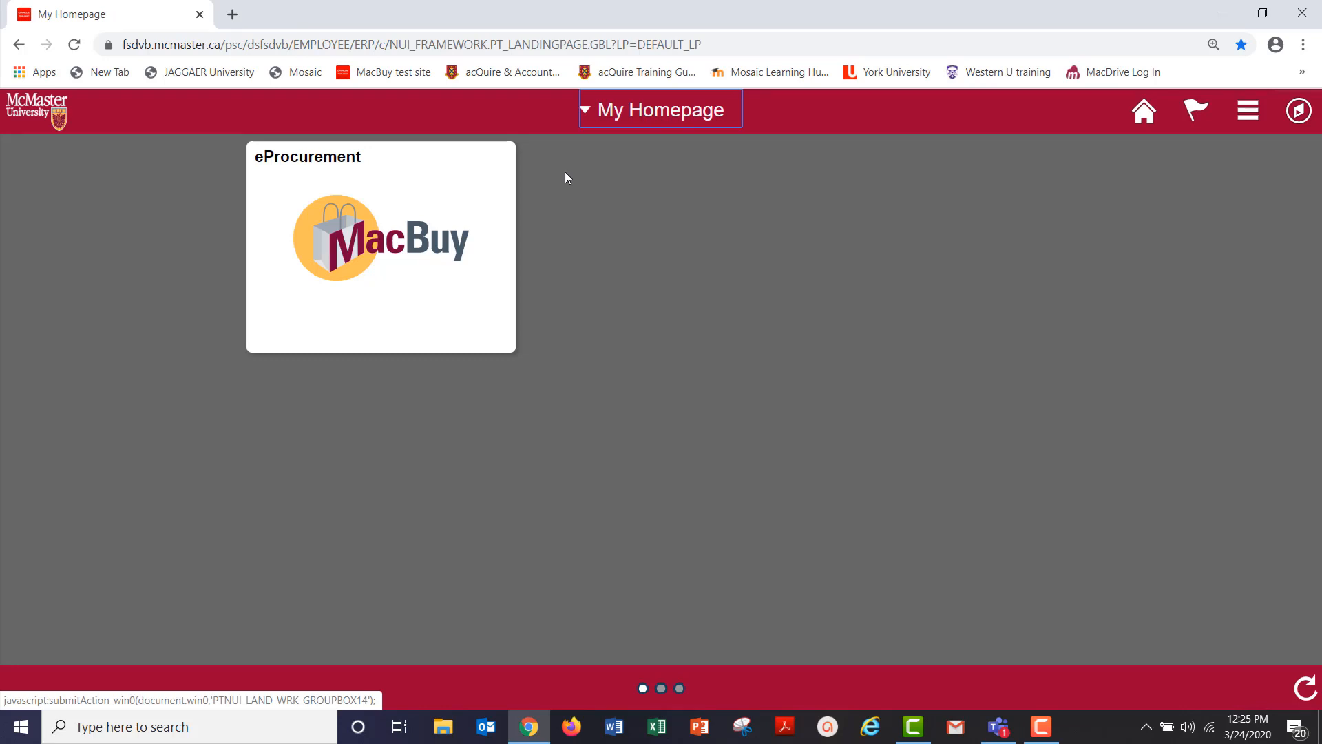
- Open the MacBuy eProcurement site from the homepage and check the preview of the shopping cart
{"action": "left_click", "coordinate": [642, 114]}
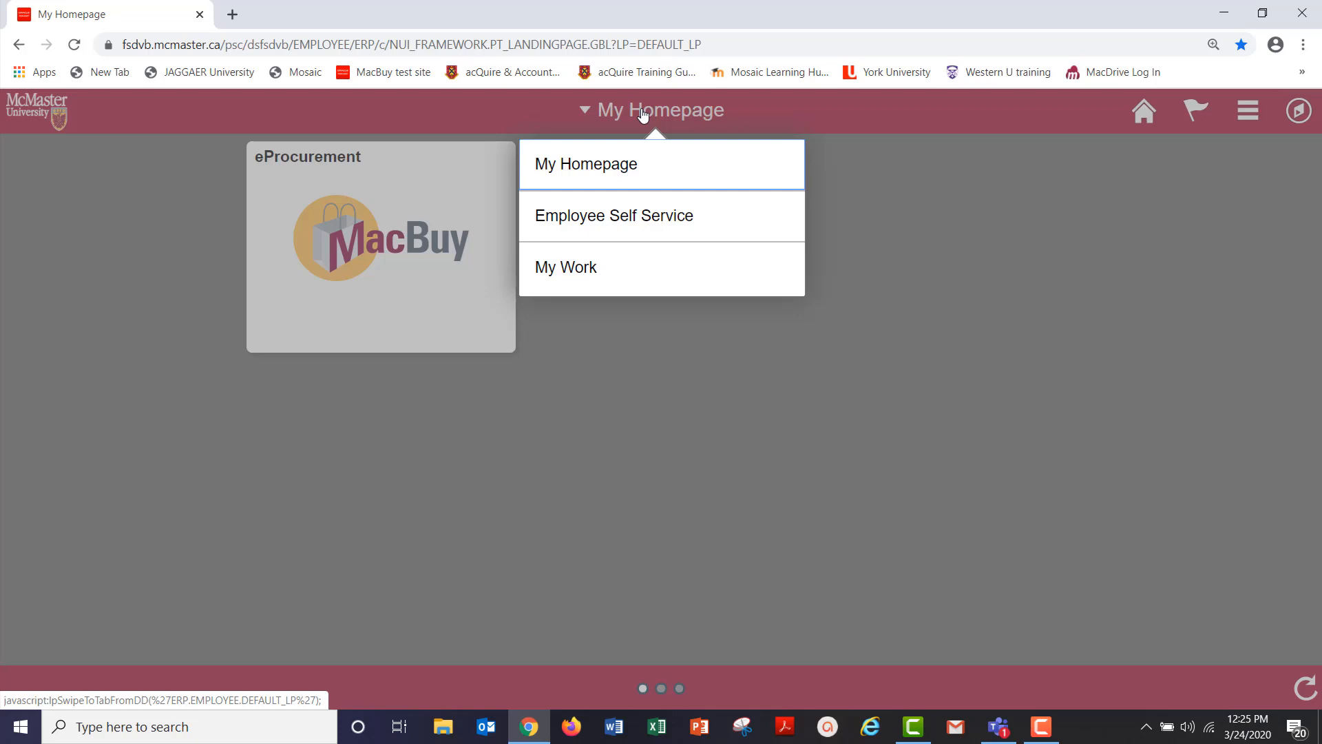
{"action": "left_click", "coordinate": [569, 410]}
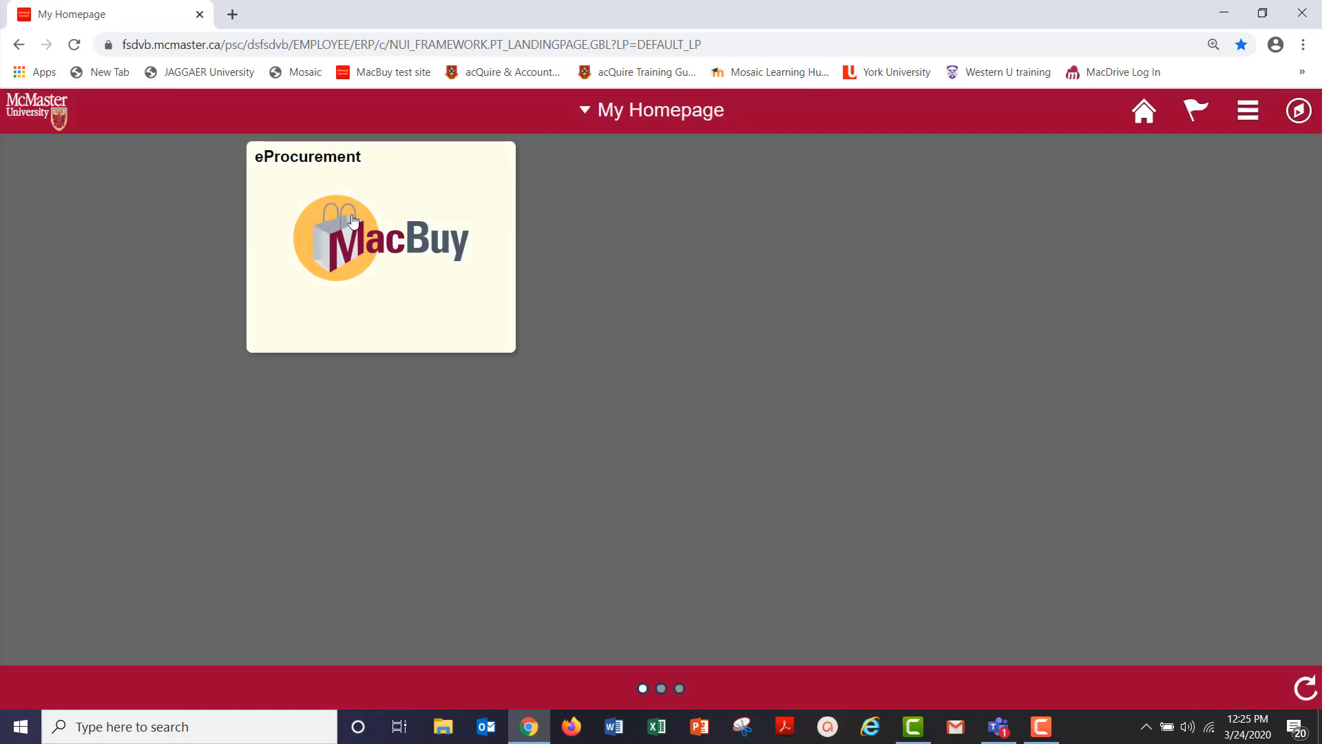
{"action": "left_click", "coordinate": [360, 236]}
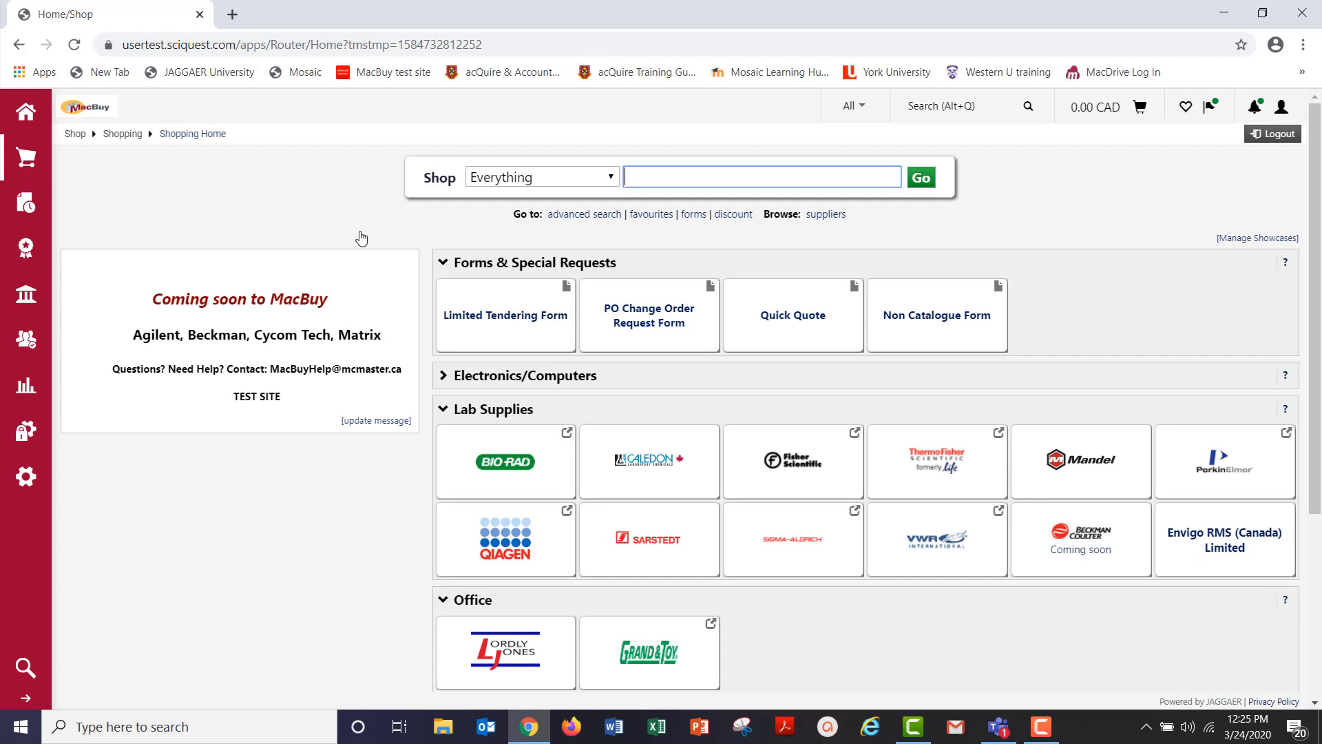
{"action": "left_click", "coordinate": [1107, 110]}
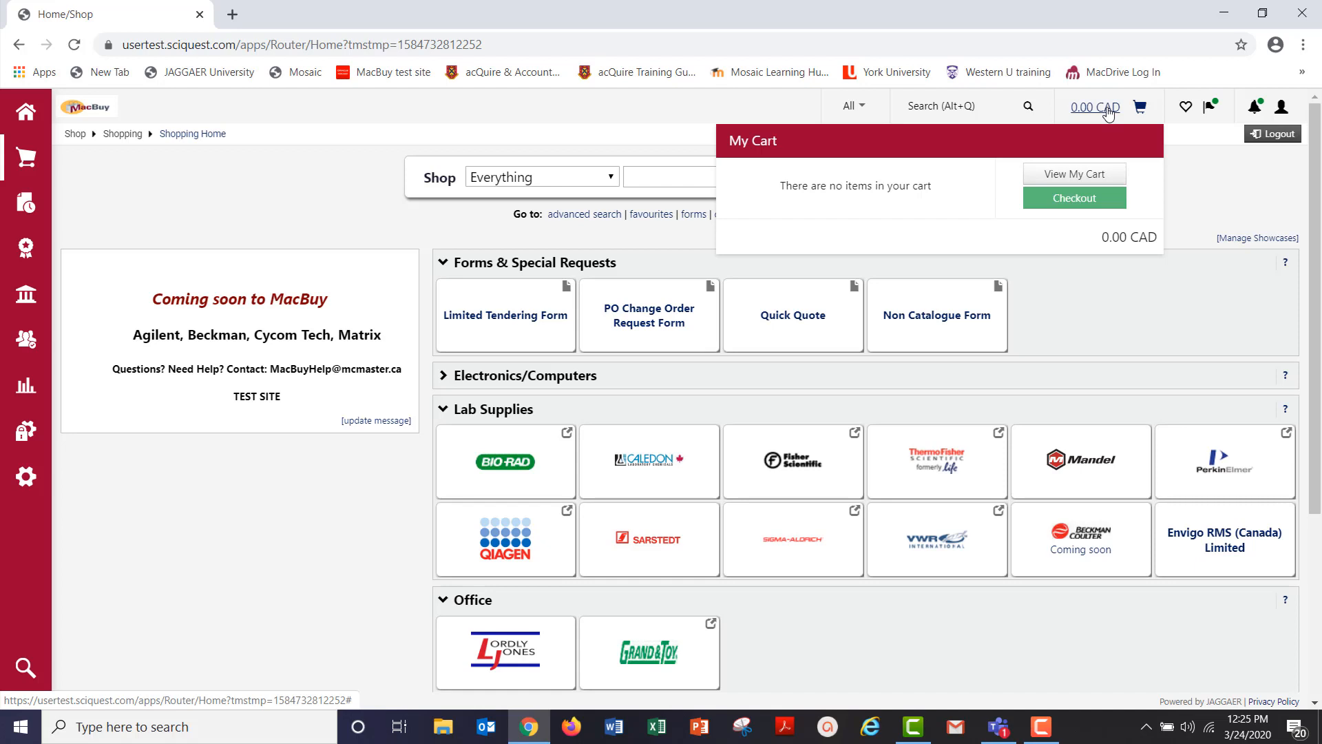
{"action": "left_click", "coordinate": [1135, 341]}
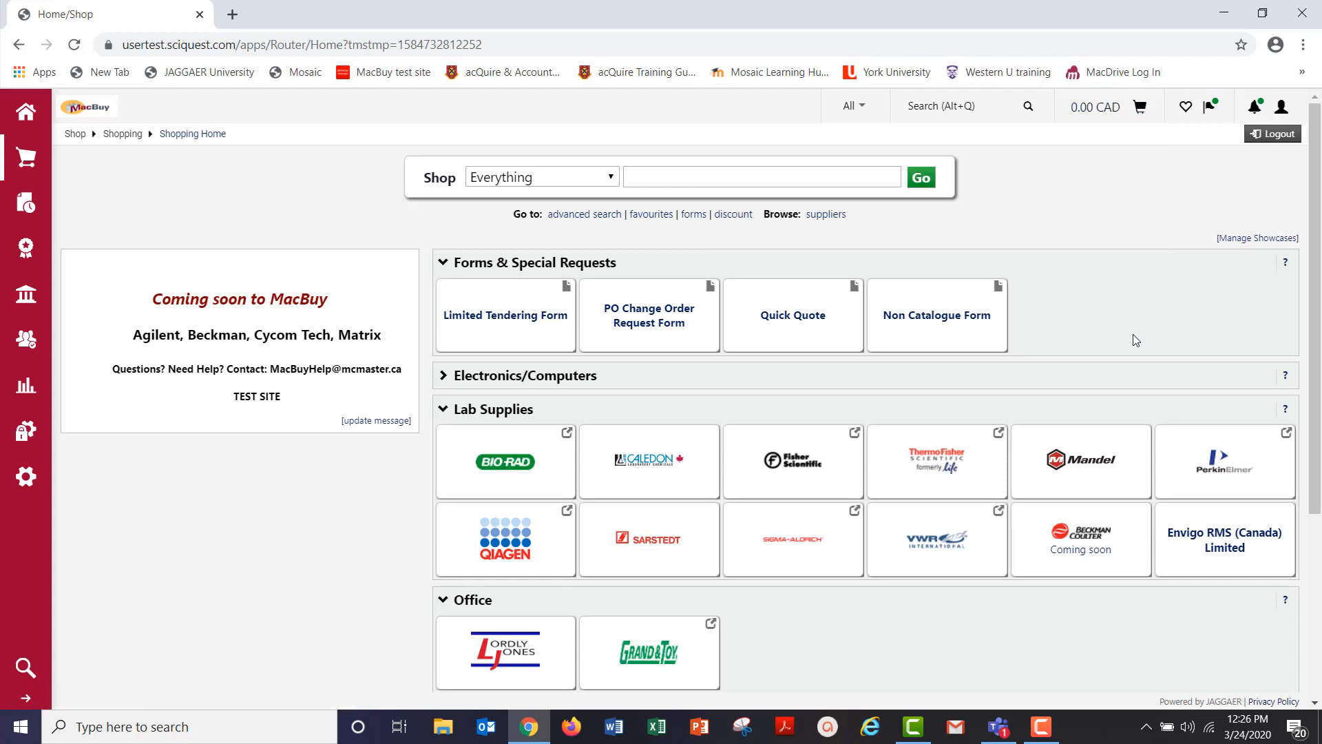
- Open the Grand & Toy supplier catalogue and browse to Coffee Makers in the Breakroom department
{"action": "left_click", "coordinate": [648, 660]}
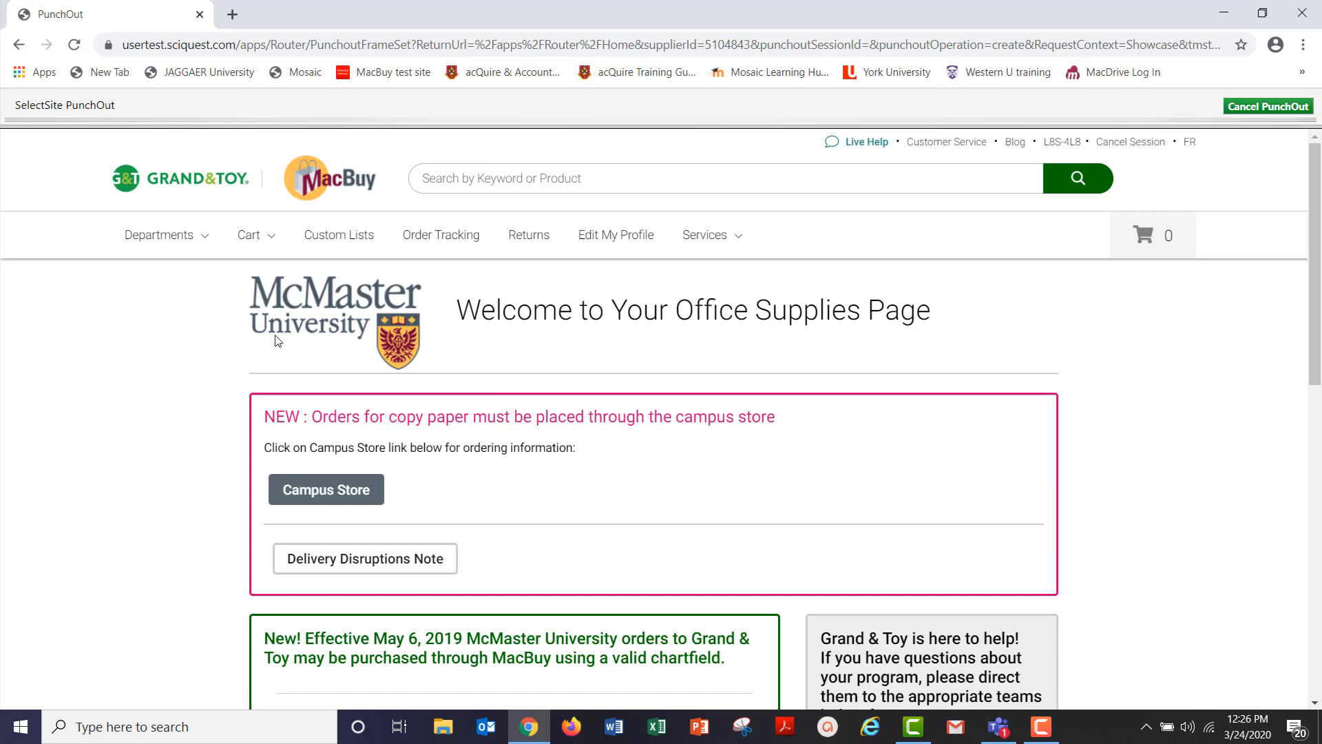
{"action": "left_click", "coordinate": [180, 237]}
{"action": "mouse_move", "coordinate": [182, 353]}
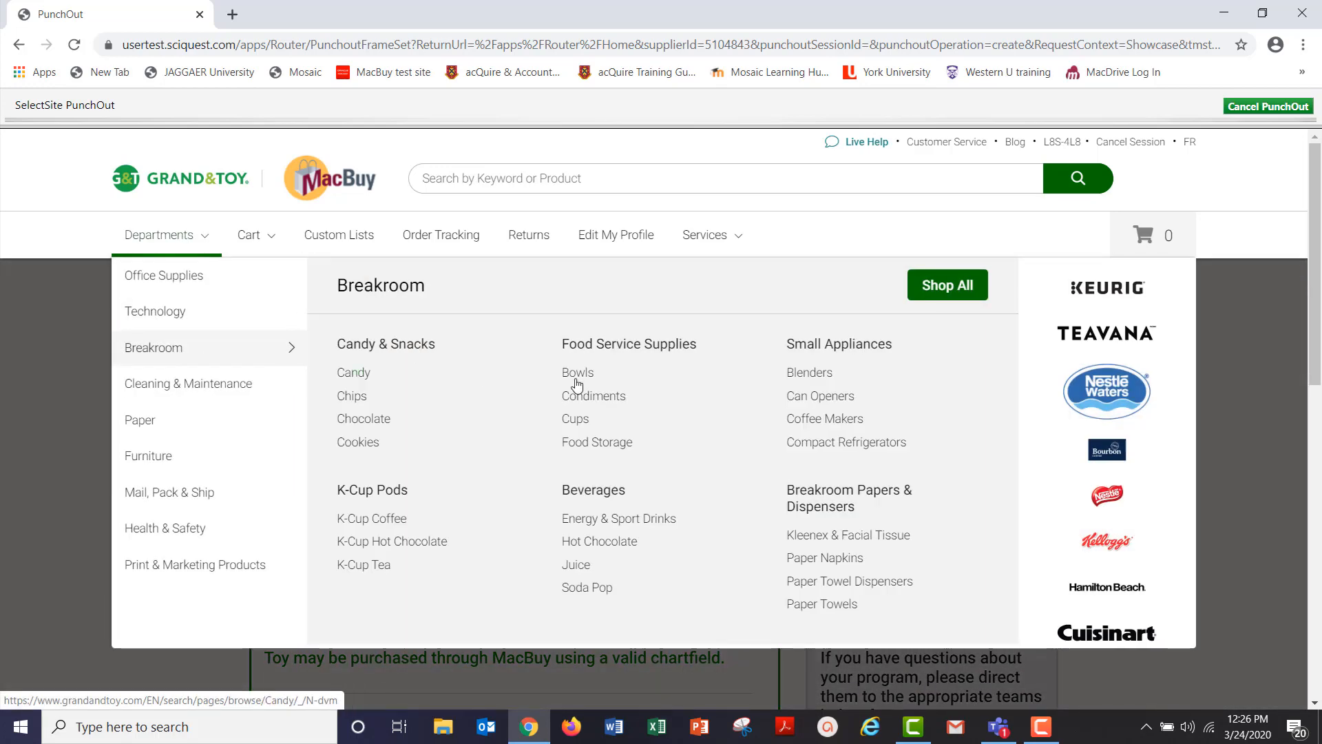
{"action": "left_click", "coordinate": [832, 425]}
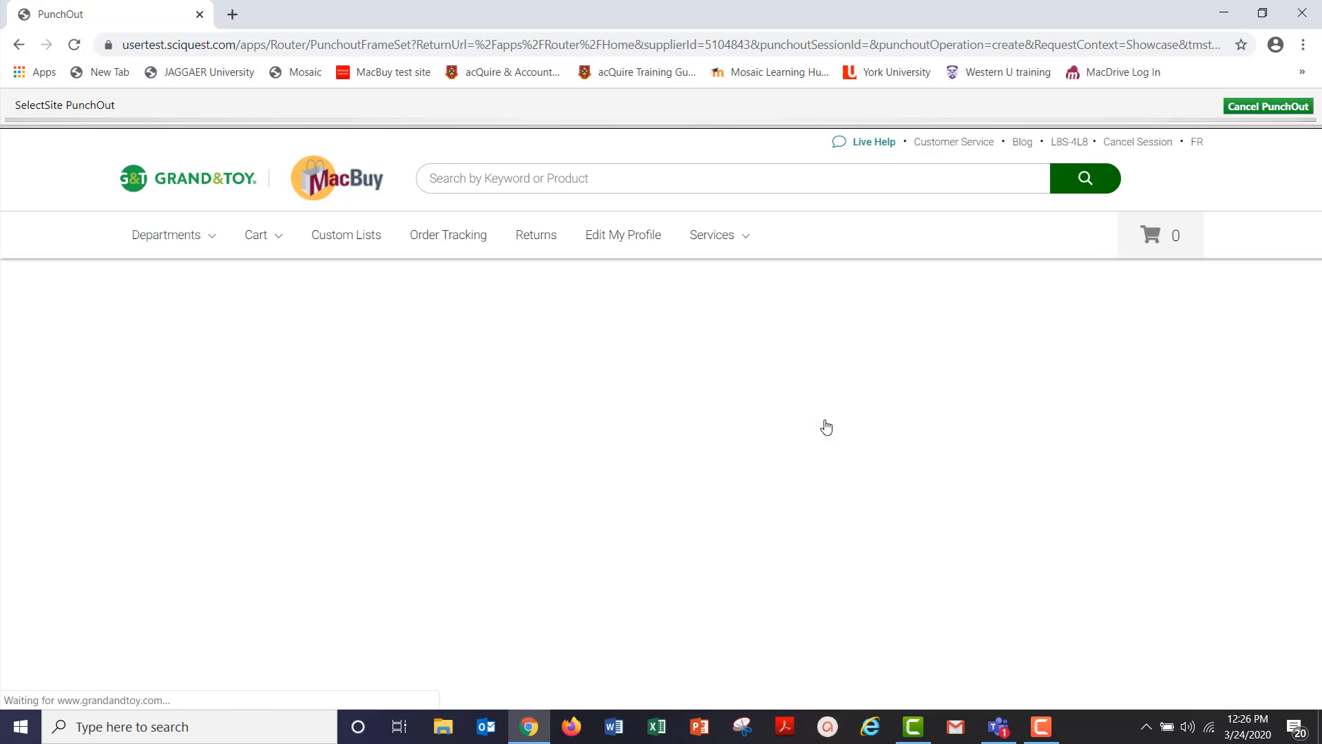
- Add one Keurig K130 Single-Cup In-Room Coffee Brewer and one Keurig K155 Professional Office Coffee Brewer to the cart
{"action": "scroll", "coordinate": [433, 620], "scroll_direction": "down", "scroll_amount": 1}
{"action": "scroll", "coordinate": [431, 681], "scroll_direction": "down", "scroll_amount": 2}
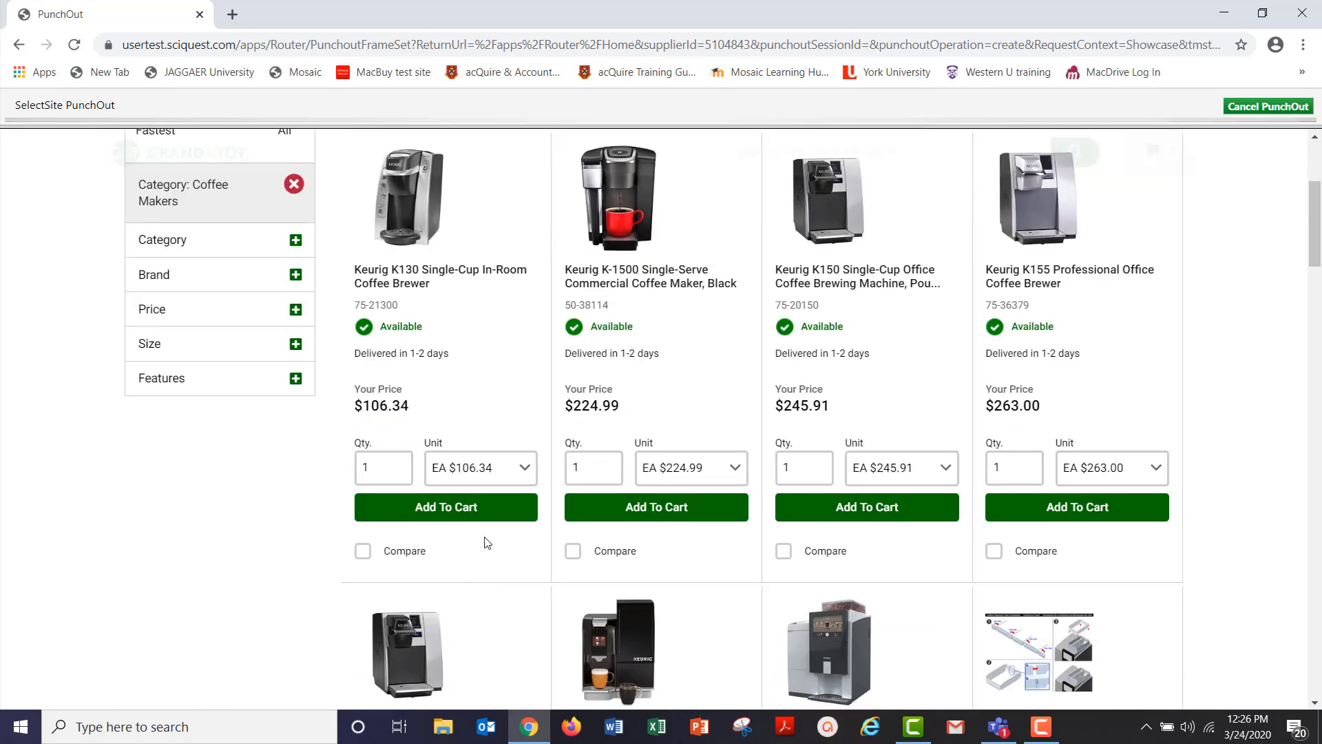
{"action": "left_click", "coordinate": [490, 508]}
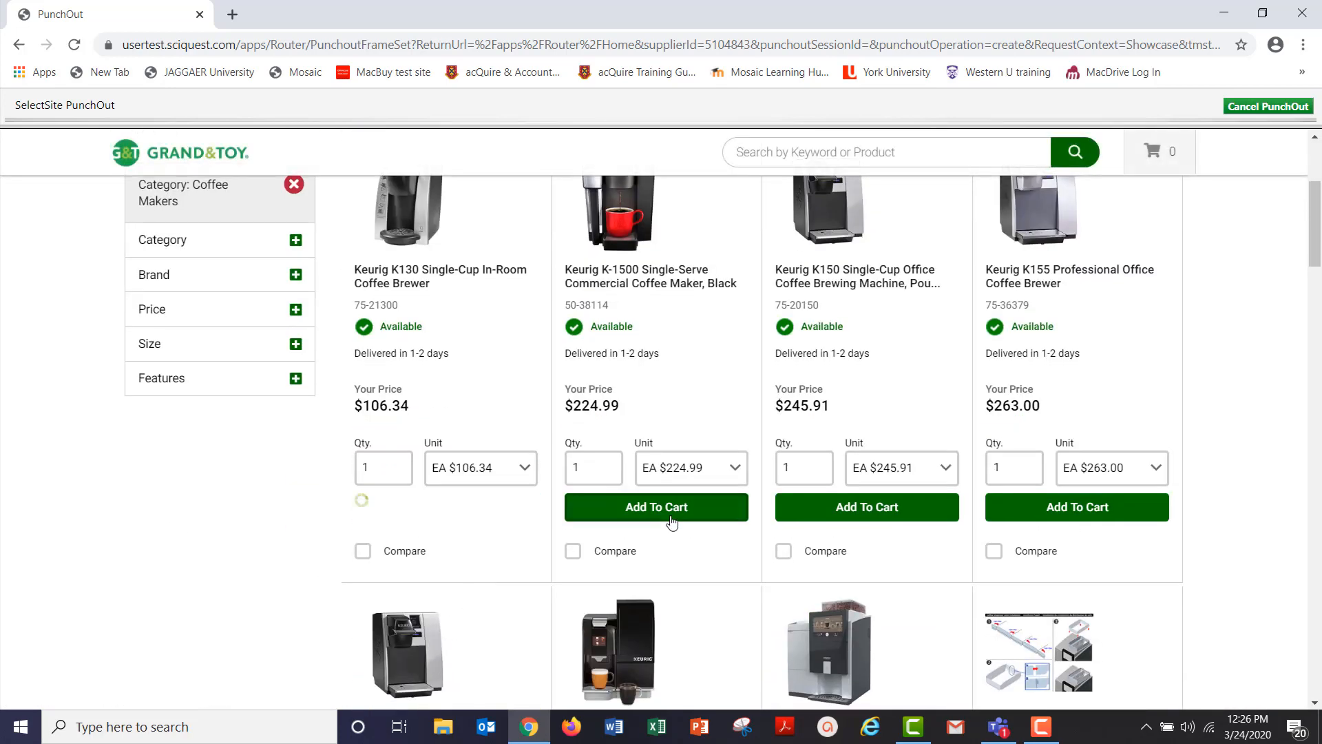
{"action": "left_click", "coordinate": [1091, 508]}
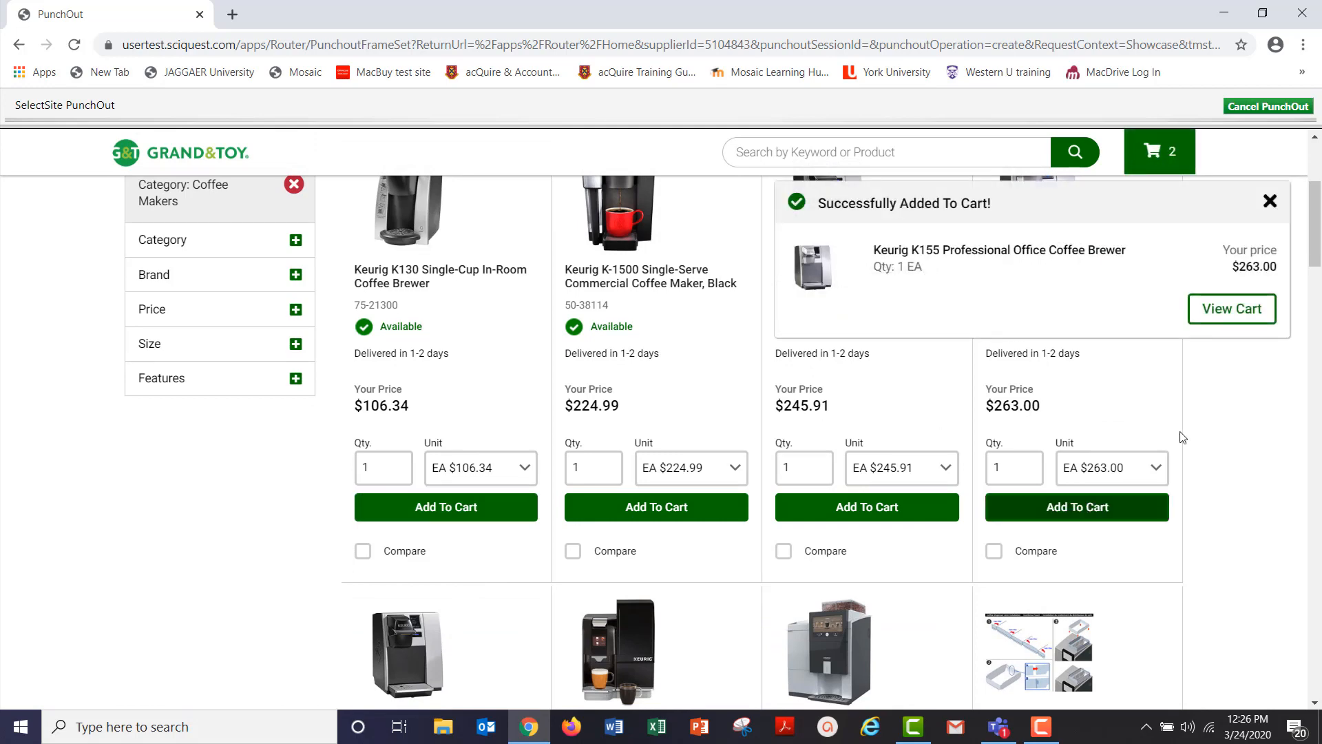
- Check out the Grand & Toy cart to transfer its items to the MacBuy shopping cart
{"action": "left_click", "coordinate": [1244, 313]}
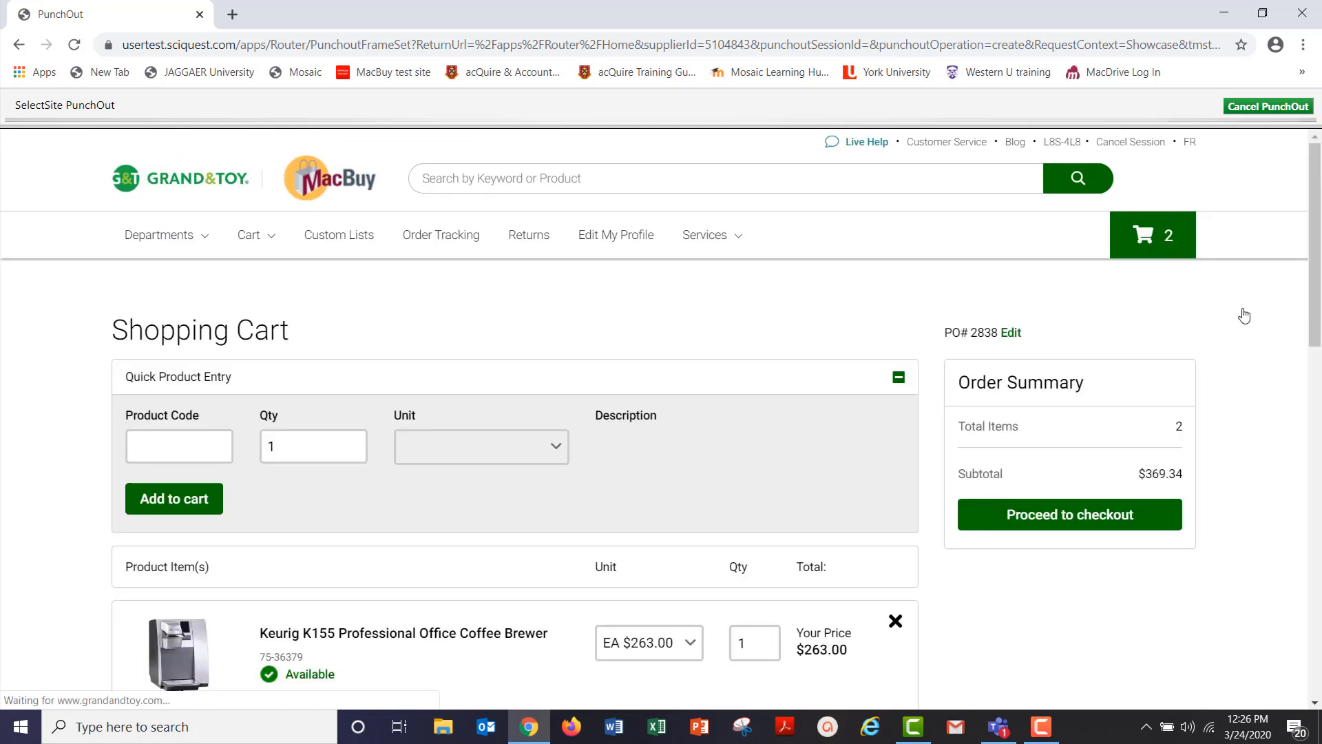
{"action": "left_click", "coordinate": [1057, 517]}
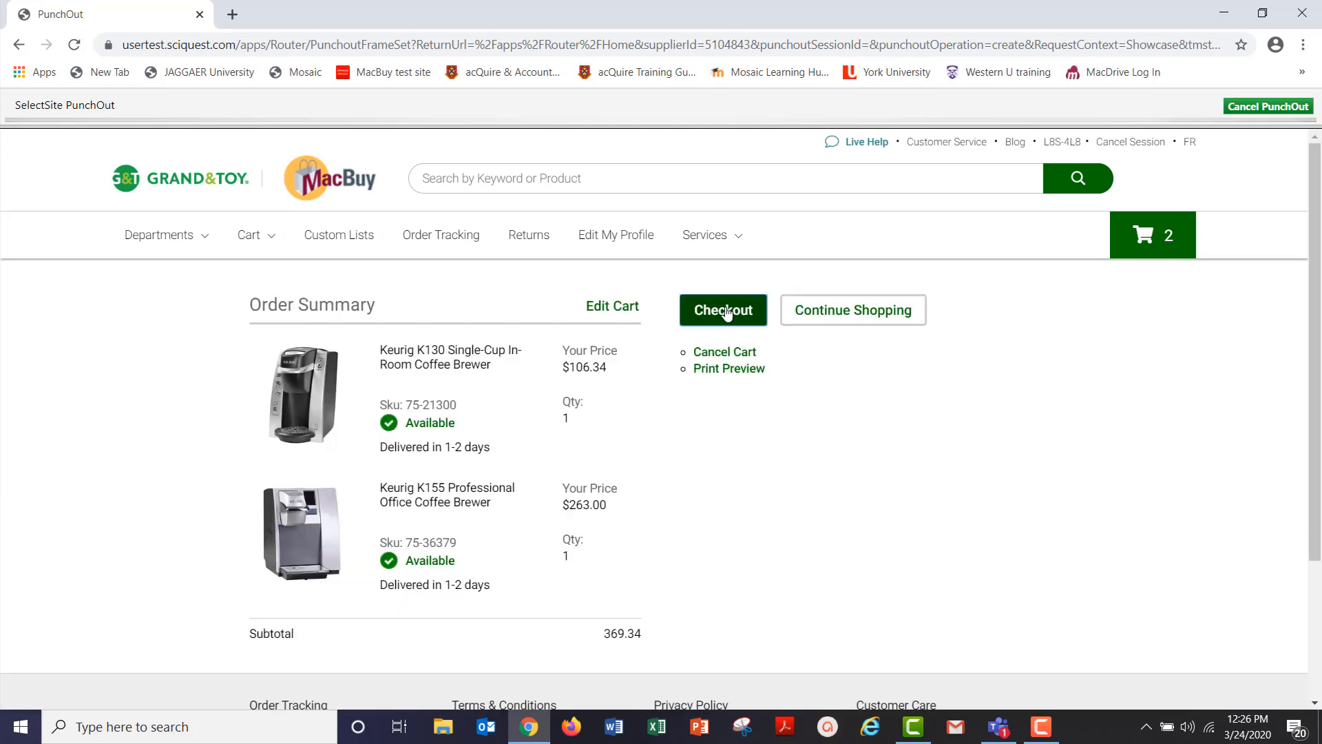
{"action": "left_click", "coordinate": [727, 312]}
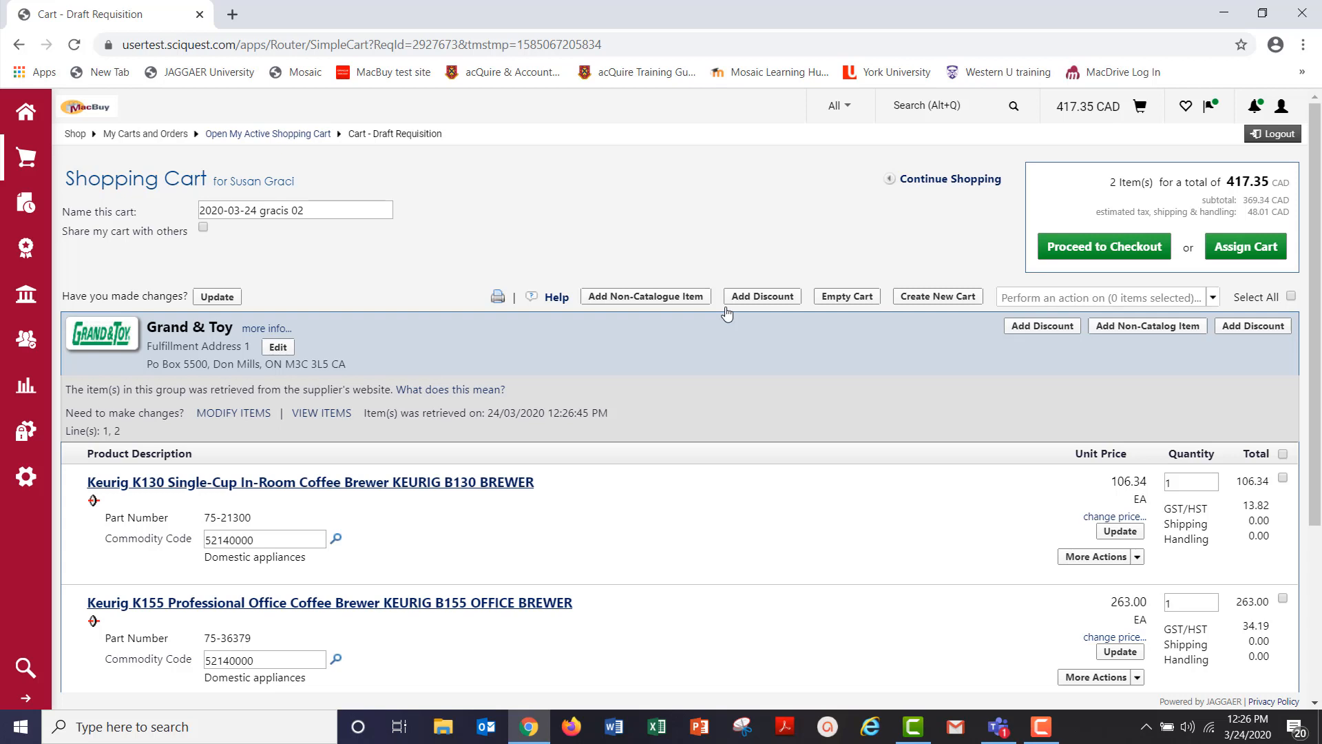
{"action": "mouse_move", "coordinate": [1116, 110]}
{"action": "left_click_drag", "start_coordinate": [344, 213], "coordinate": [189, 216]}
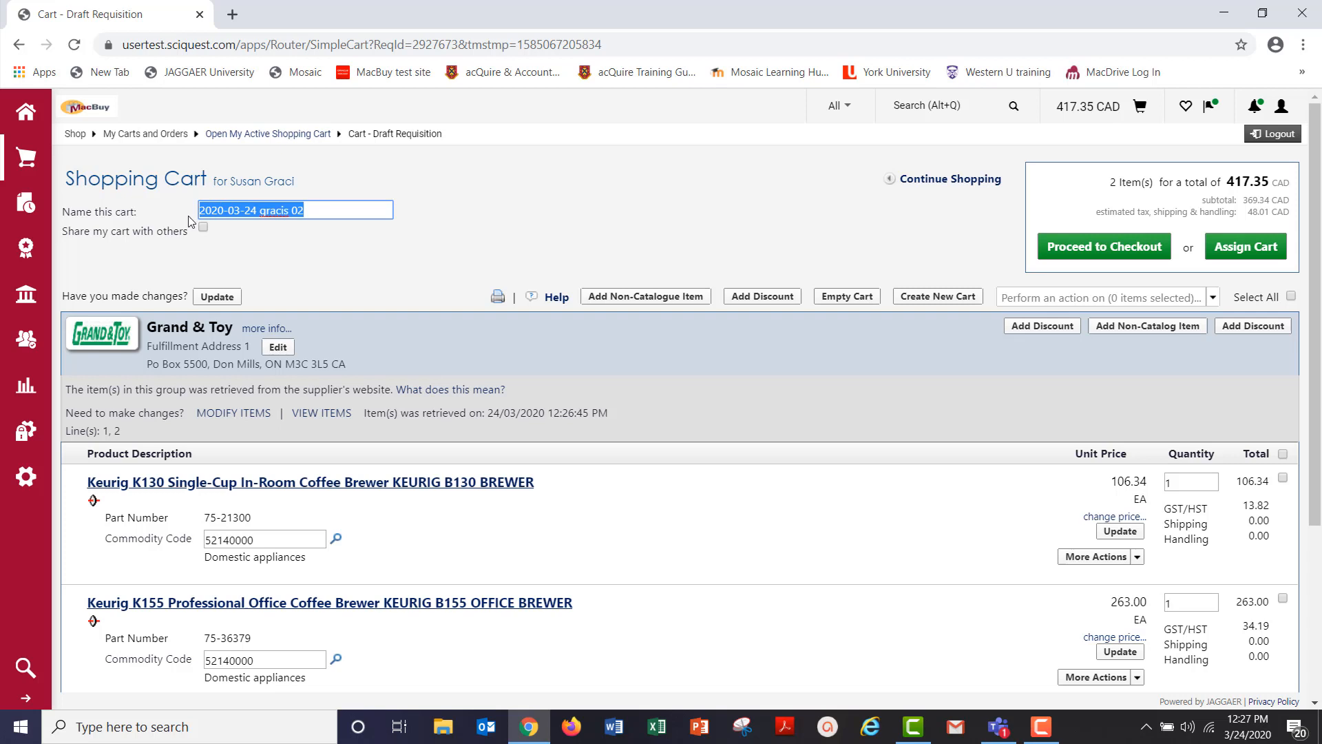
{"action": "left_click", "coordinate": [314, 276]}
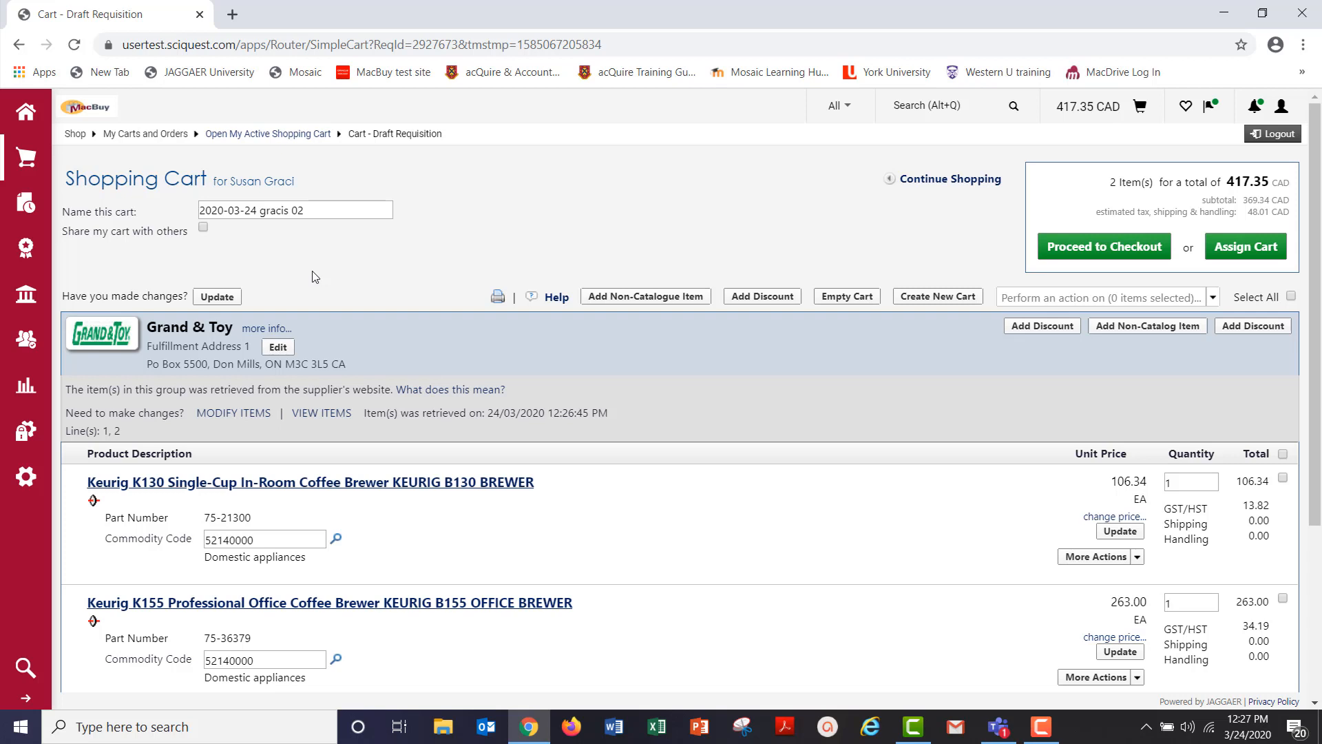
- Turn on sharing for the cart, look through the available sharing groups, and turn sharing off again
{"action": "left_click", "coordinate": [206, 229]}
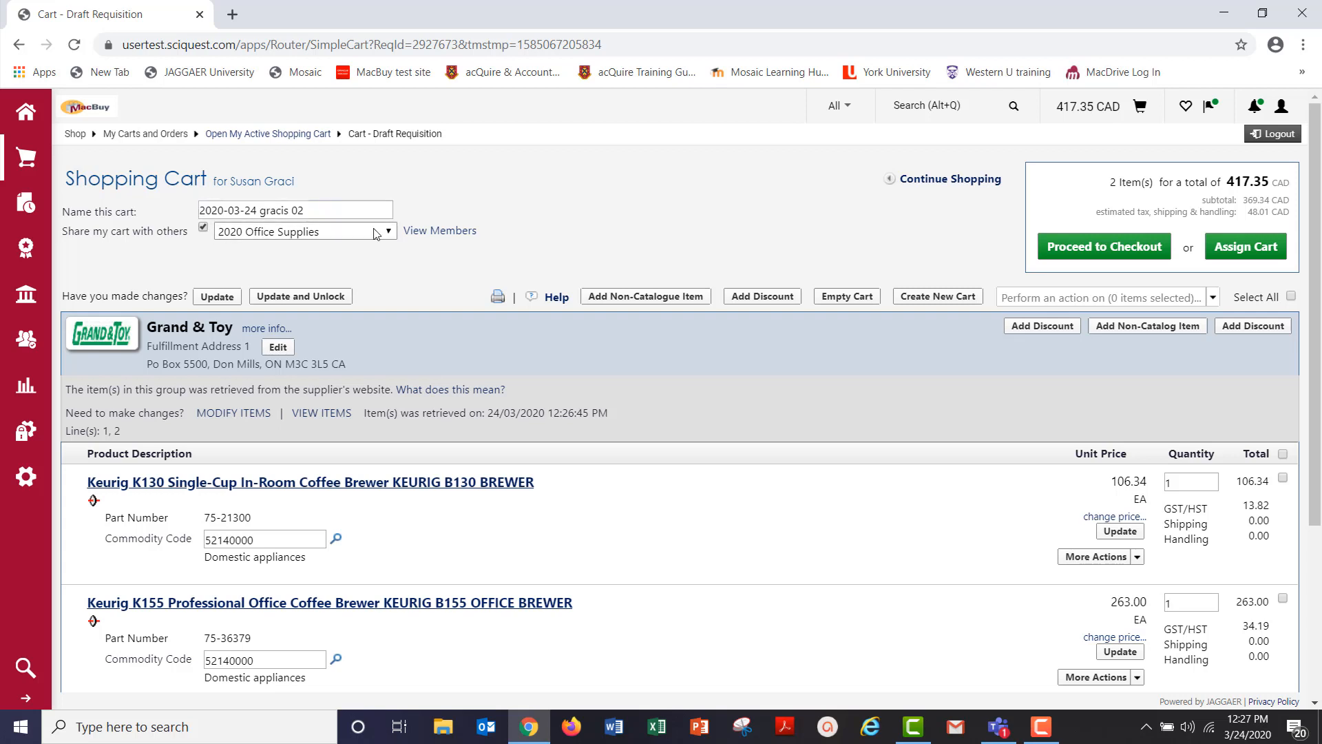
{"action": "left_click", "coordinate": [396, 234]}
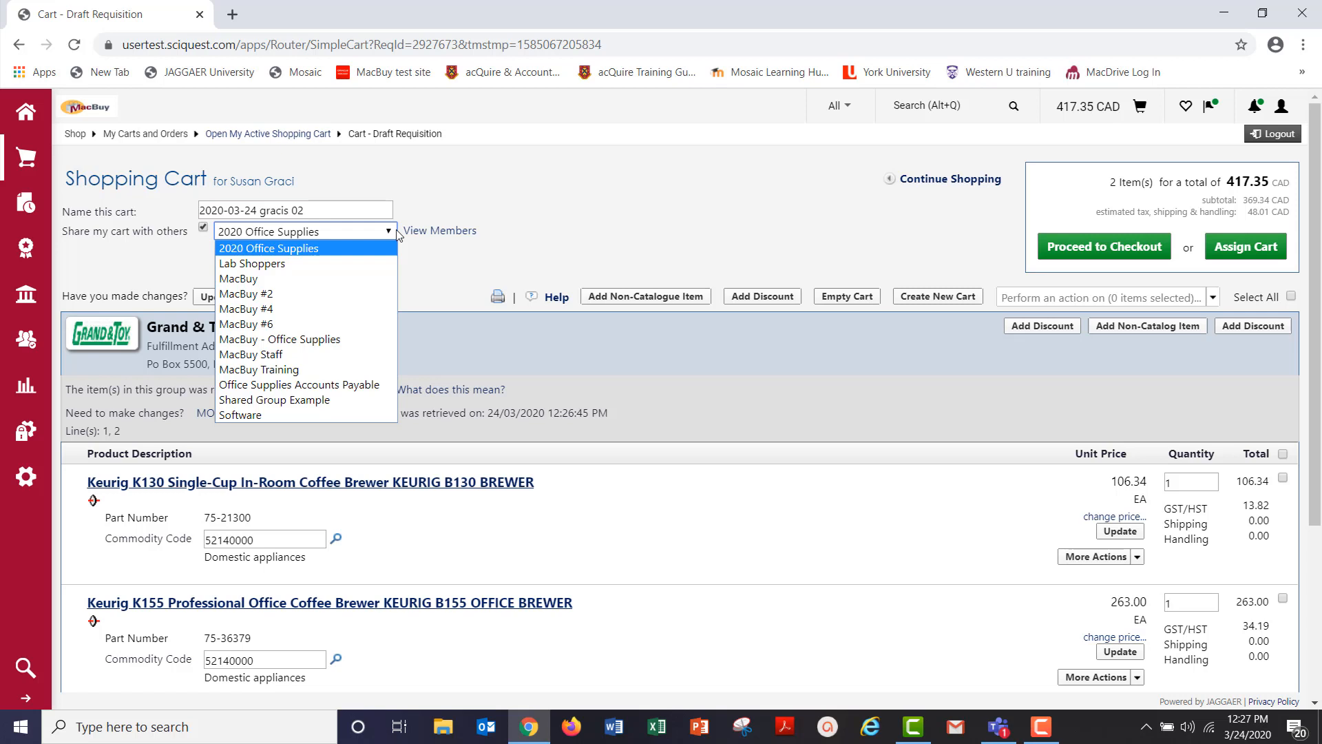
{"action": "left_click", "coordinate": [435, 270]}
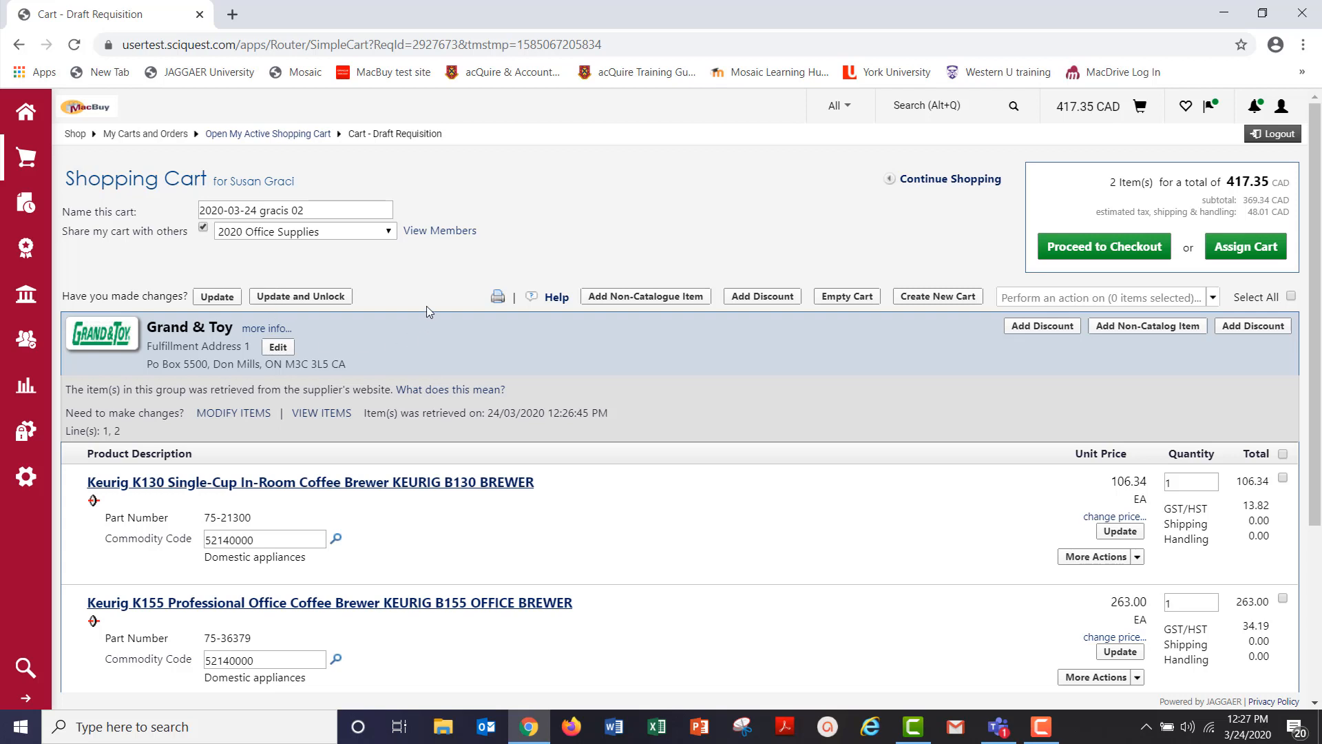
{"action": "left_click", "coordinate": [204, 228]}
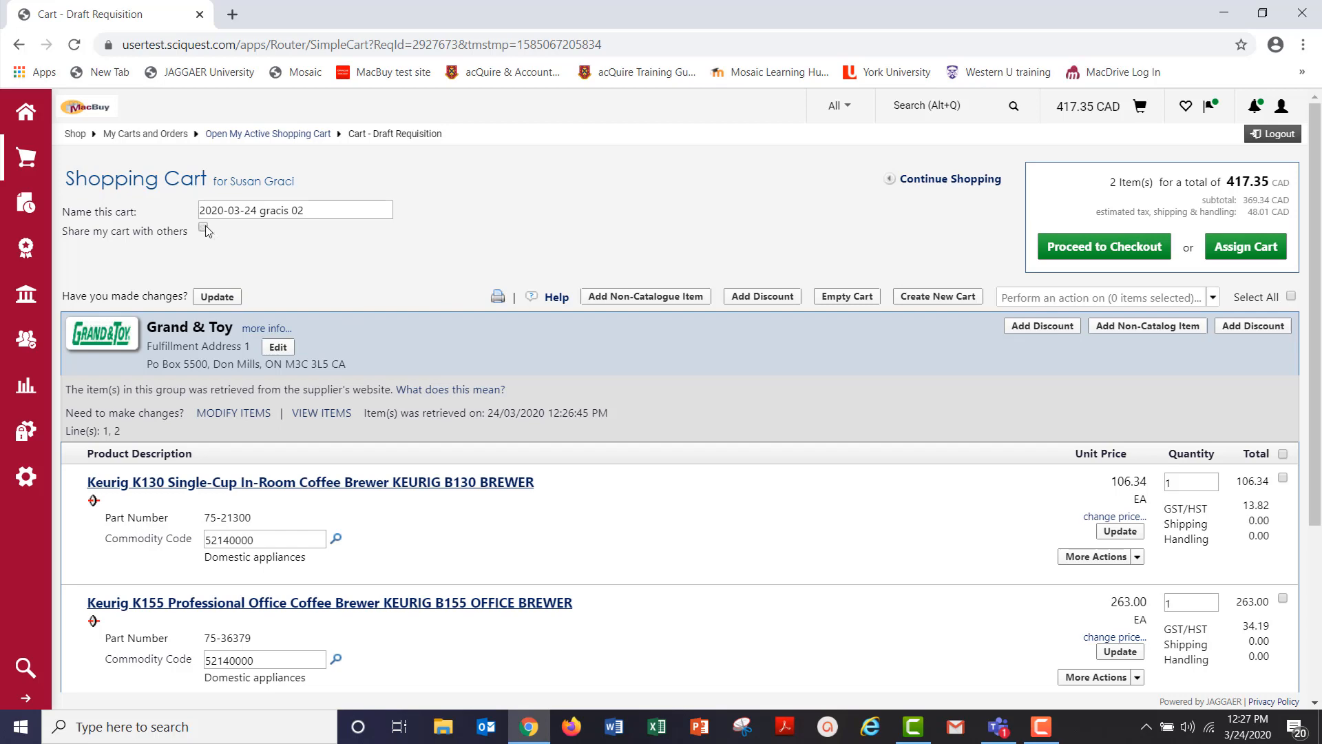
- Start assigning the cart and view the assignees available from the profile values
{"action": "scroll", "coordinate": [284, 348], "scroll_direction": "down", "scroll_amount": 1}
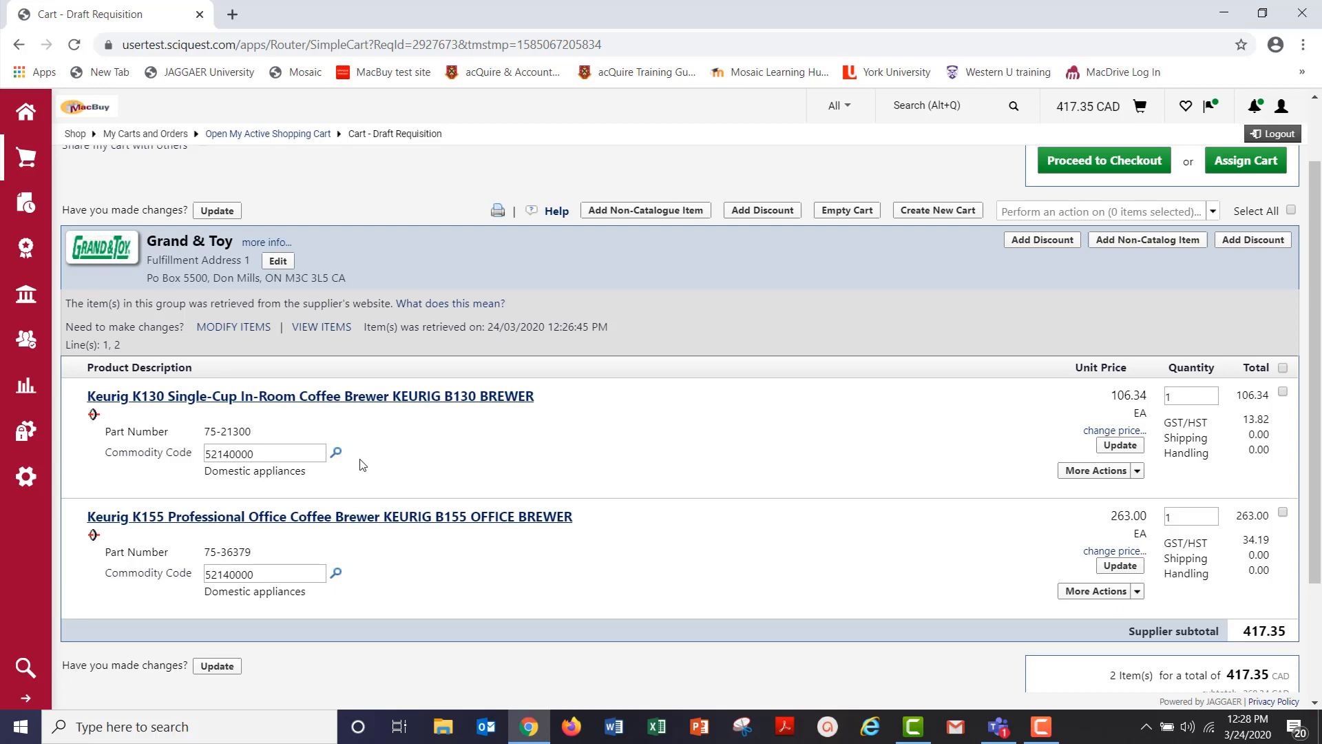
{"action": "left_click", "coordinate": [1249, 165]}
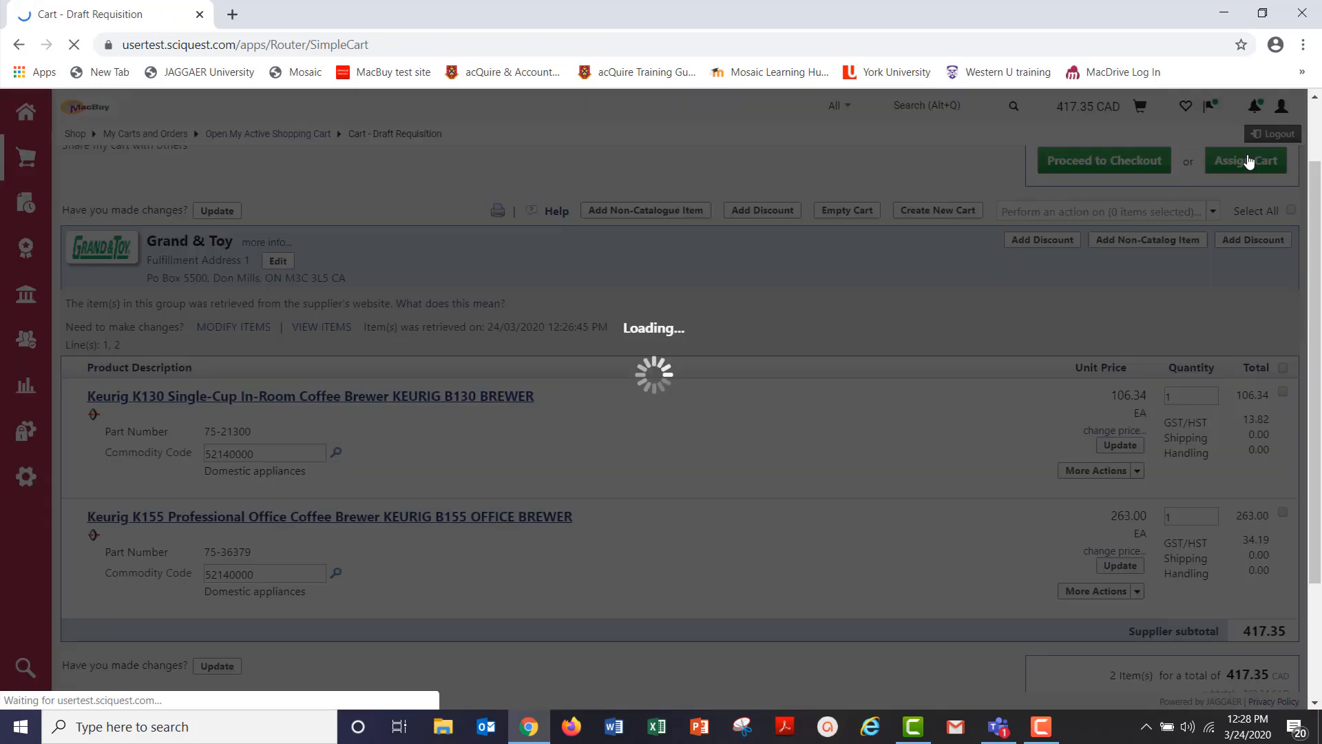
{"action": "left_click", "coordinate": [787, 384]}
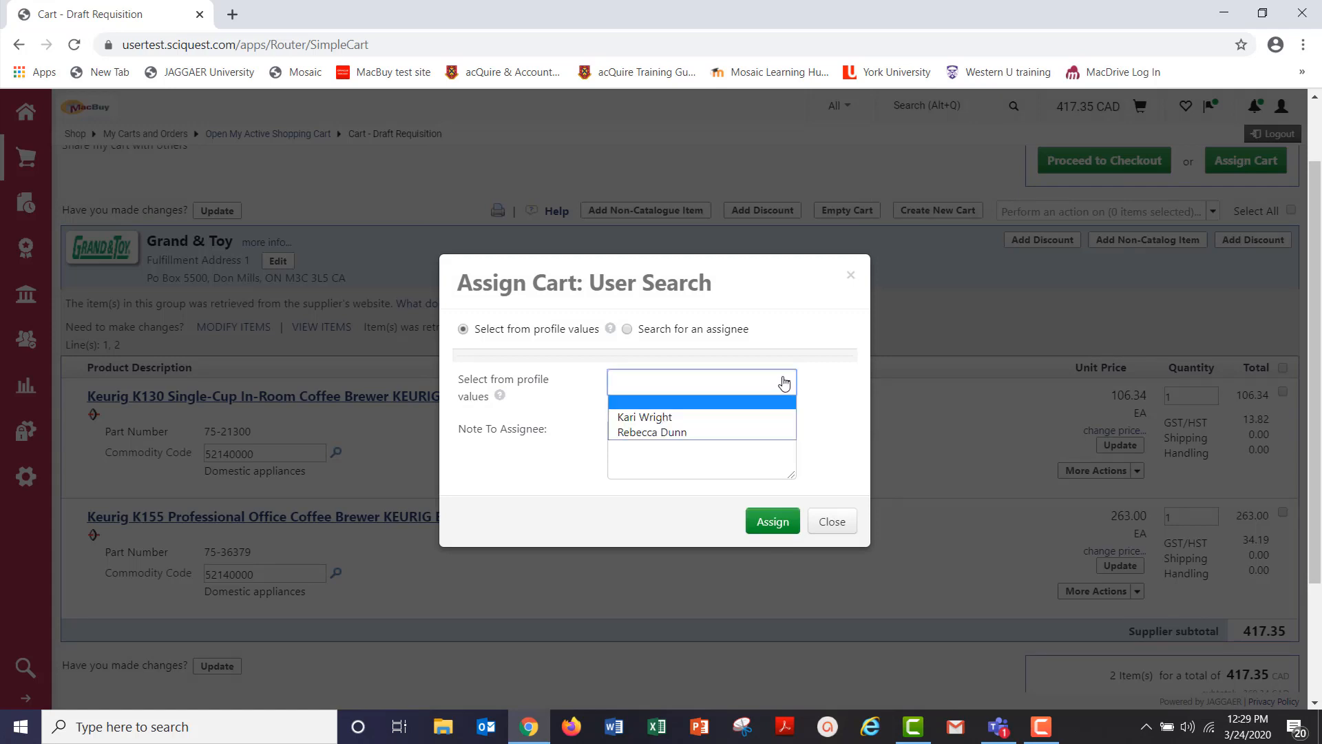
{"action": "left_click", "coordinate": [566, 353]}
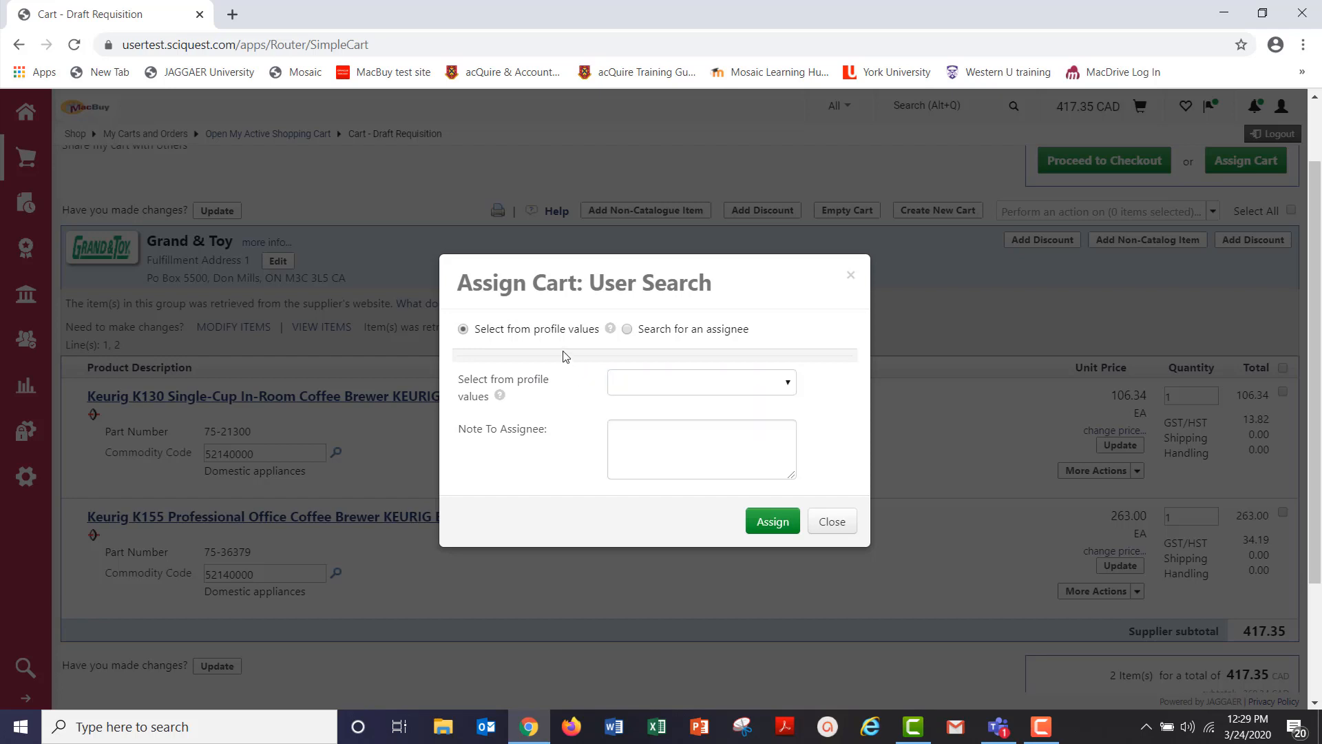
- Search for a cart assignee by last name, select the matching person, and close the dialog without assigning the cart
{"action": "left_click", "coordinate": [684, 330]}
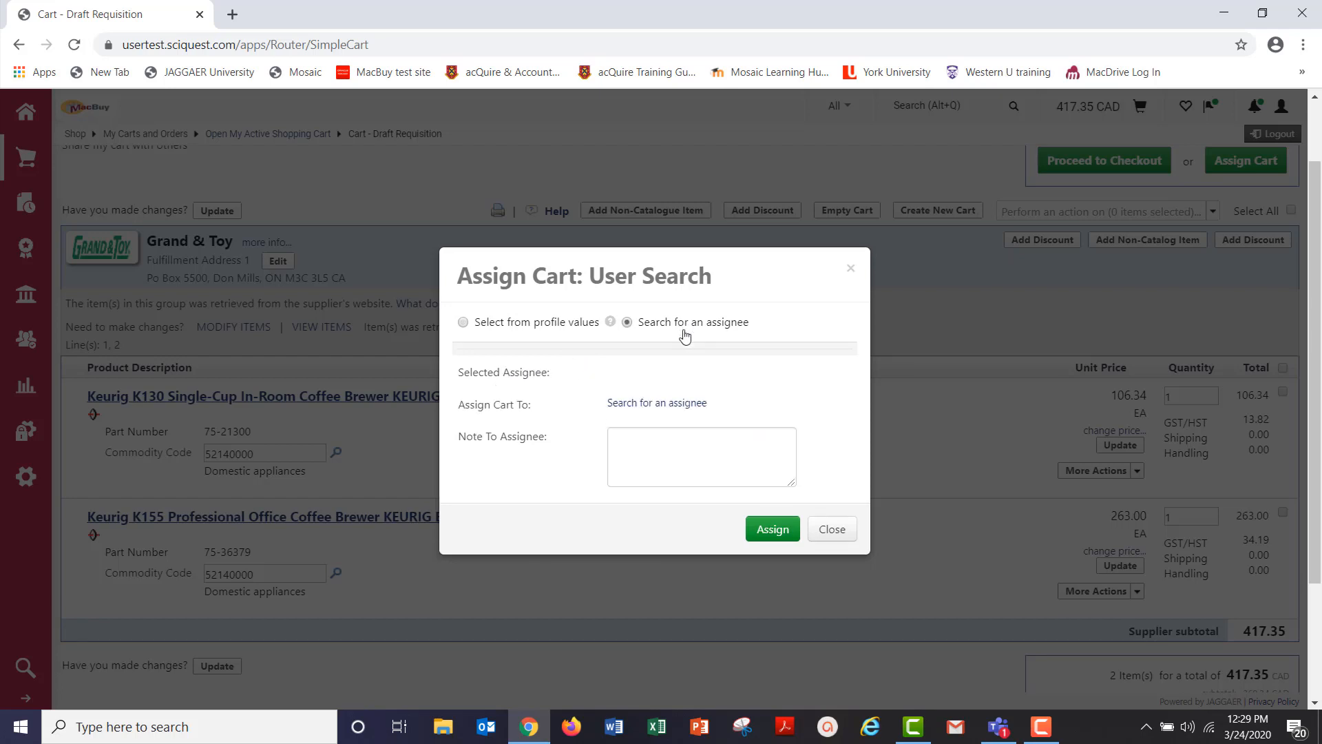
{"action": "left_click", "coordinate": [647, 405]}
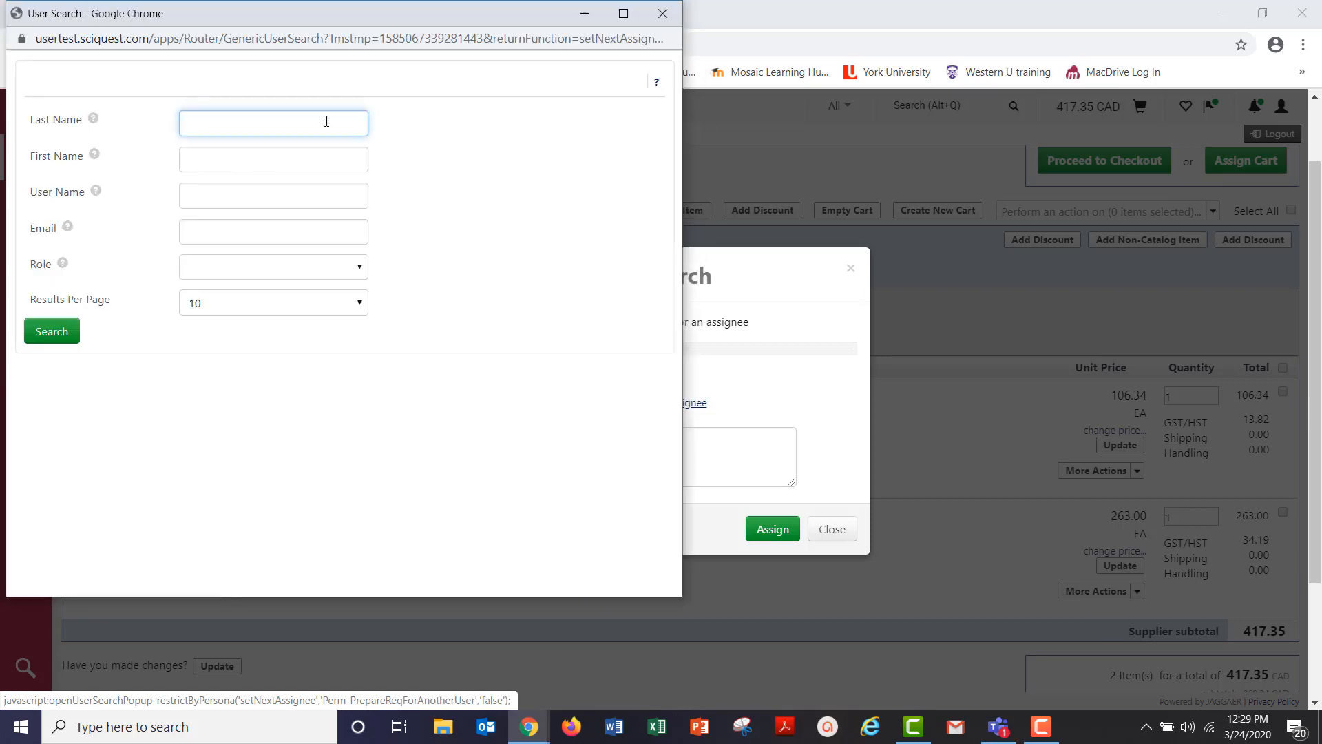
{"action": "type", "text": "patry"}
{"action": "left_click", "coordinate": [54, 335]}
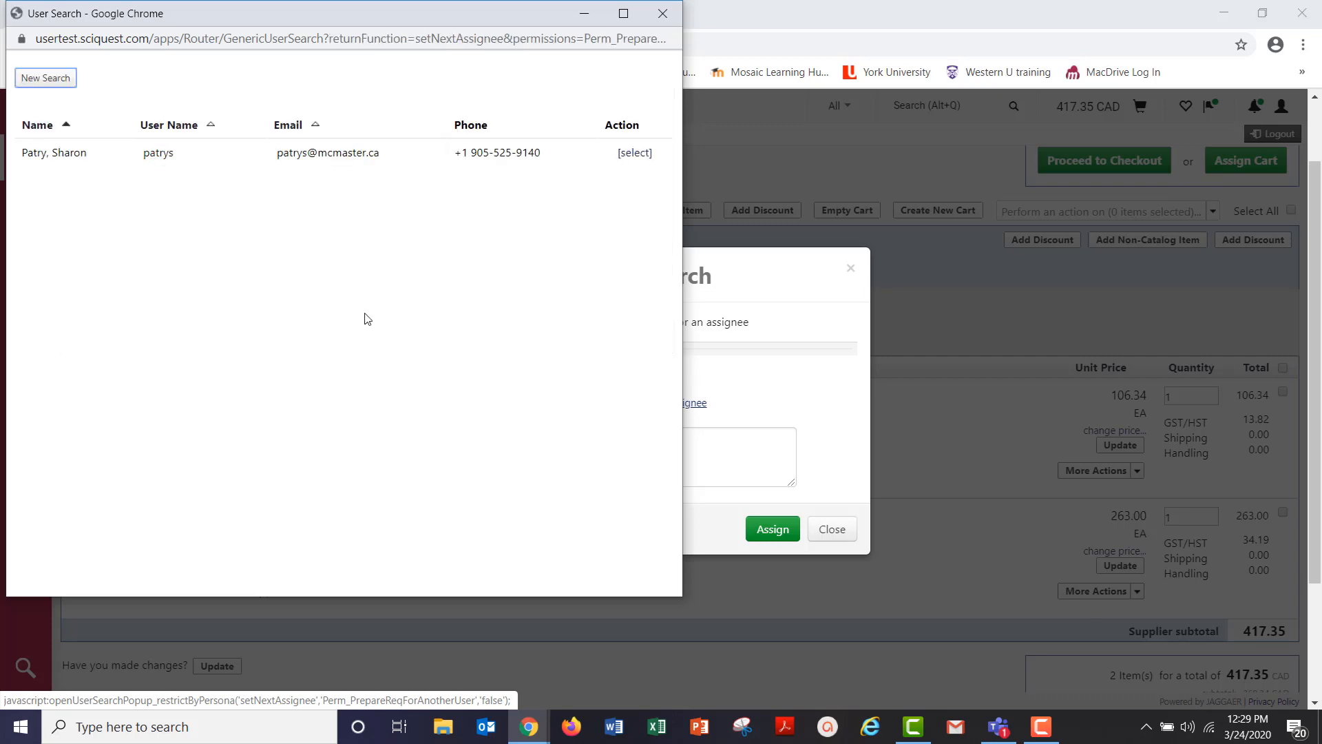
{"action": "left_click", "coordinate": [626, 154]}
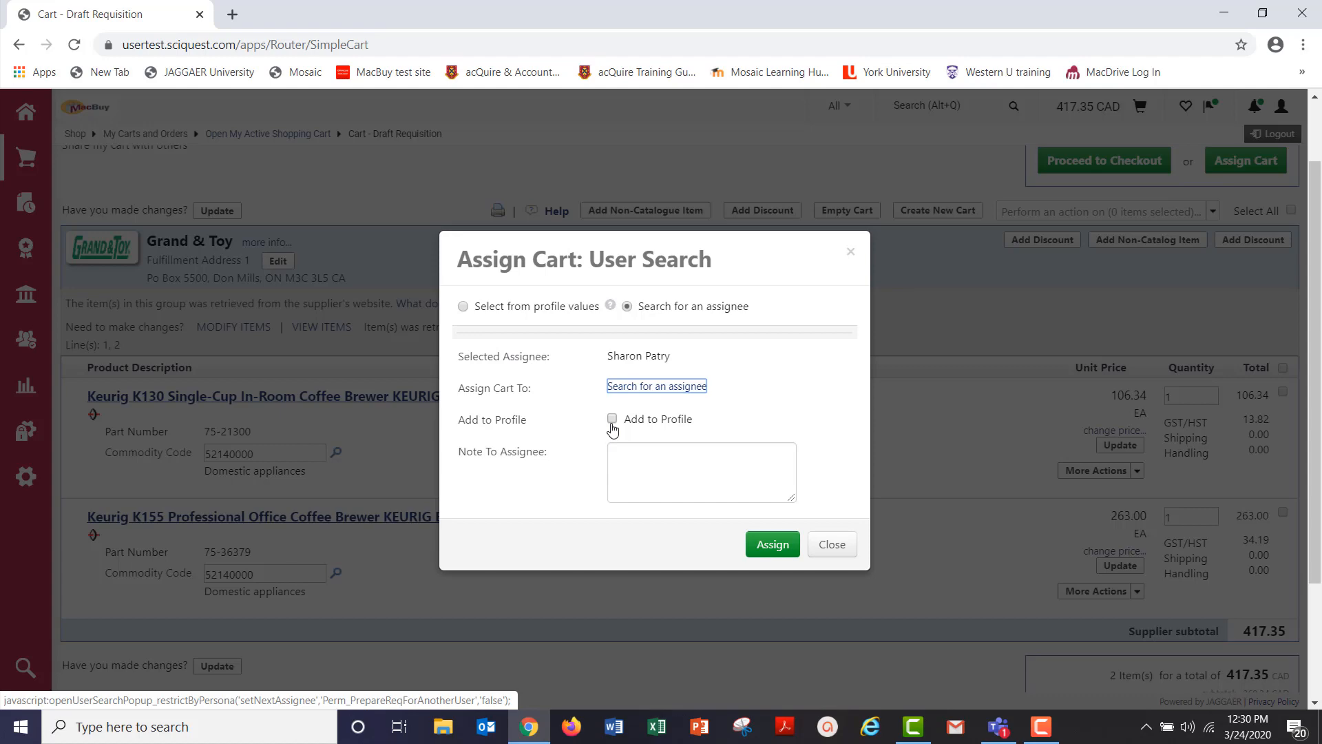
{"action": "left_click", "coordinate": [833, 549]}
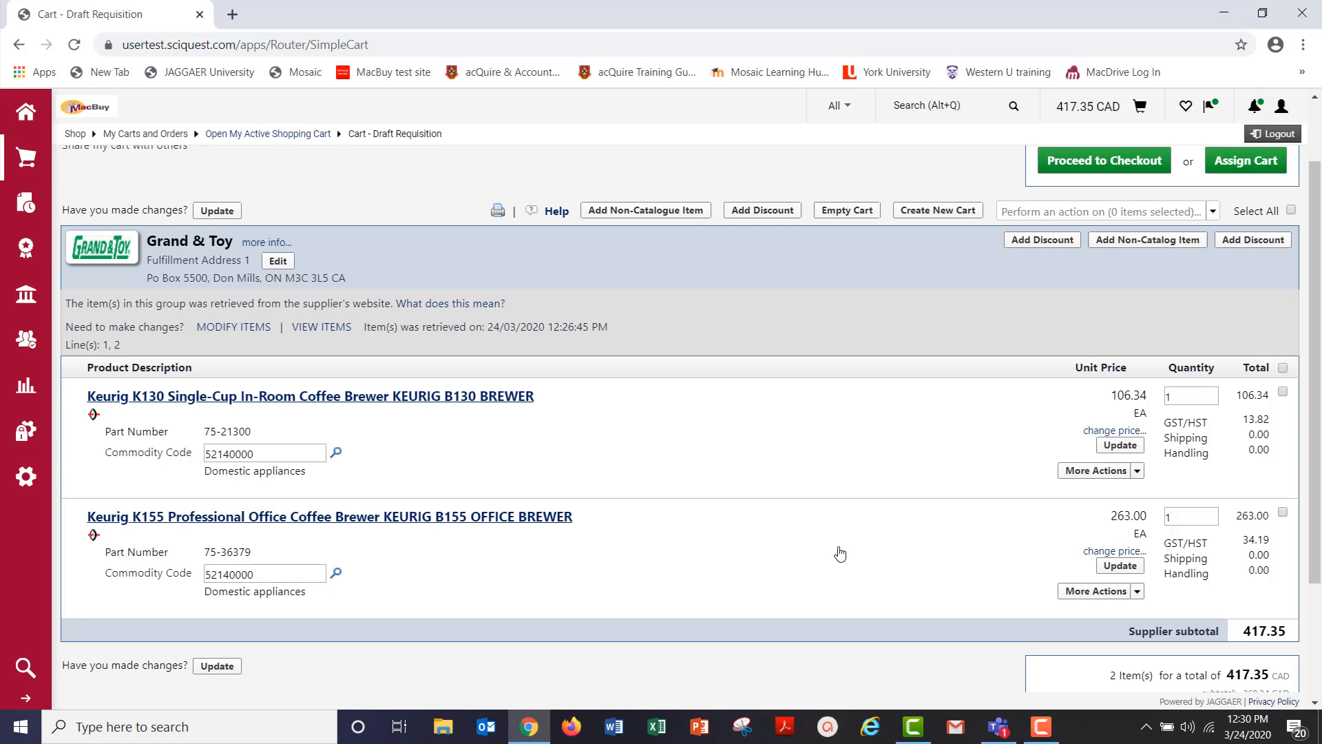
- Proceed to checkout and review the draft requisition's General details, line items and totals
{"action": "left_click", "coordinate": [1088, 163]}
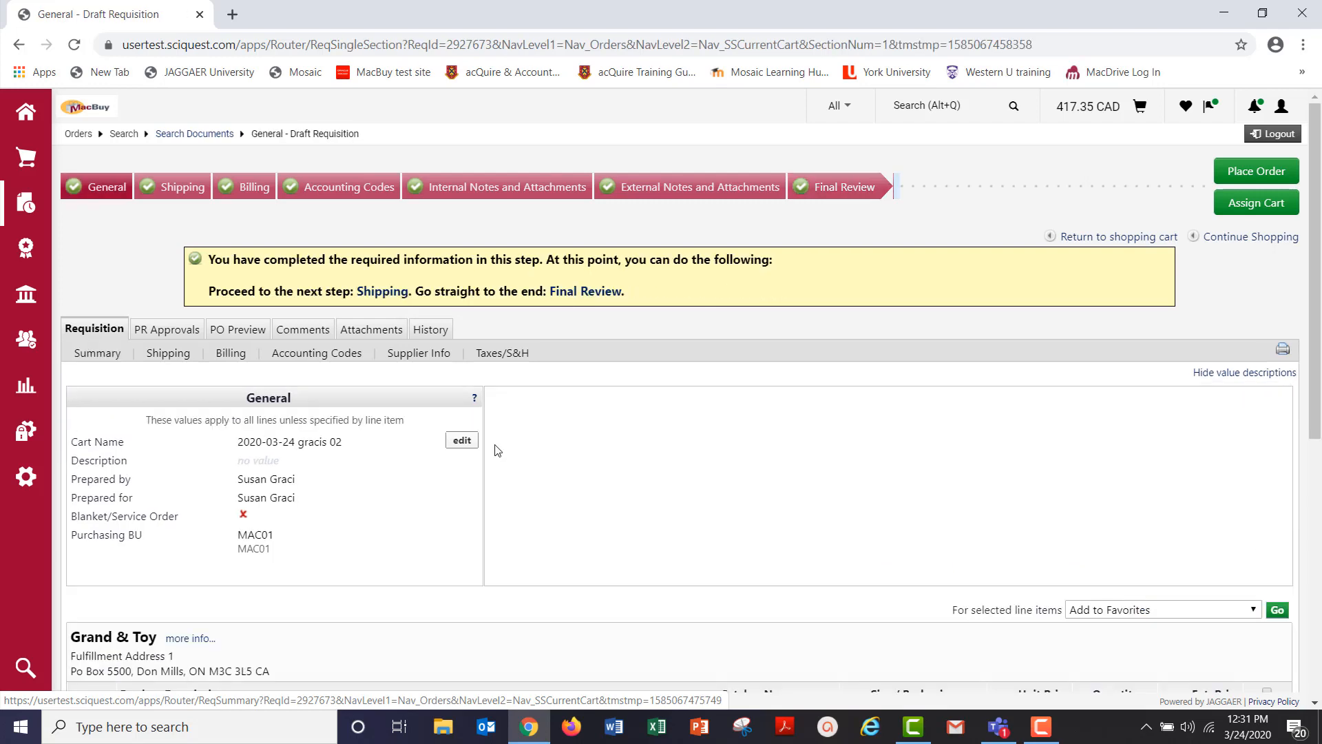
{"action": "scroll", "coordinate": [498, 450], "scroll_direction": "down", "scroll_amount": 2}
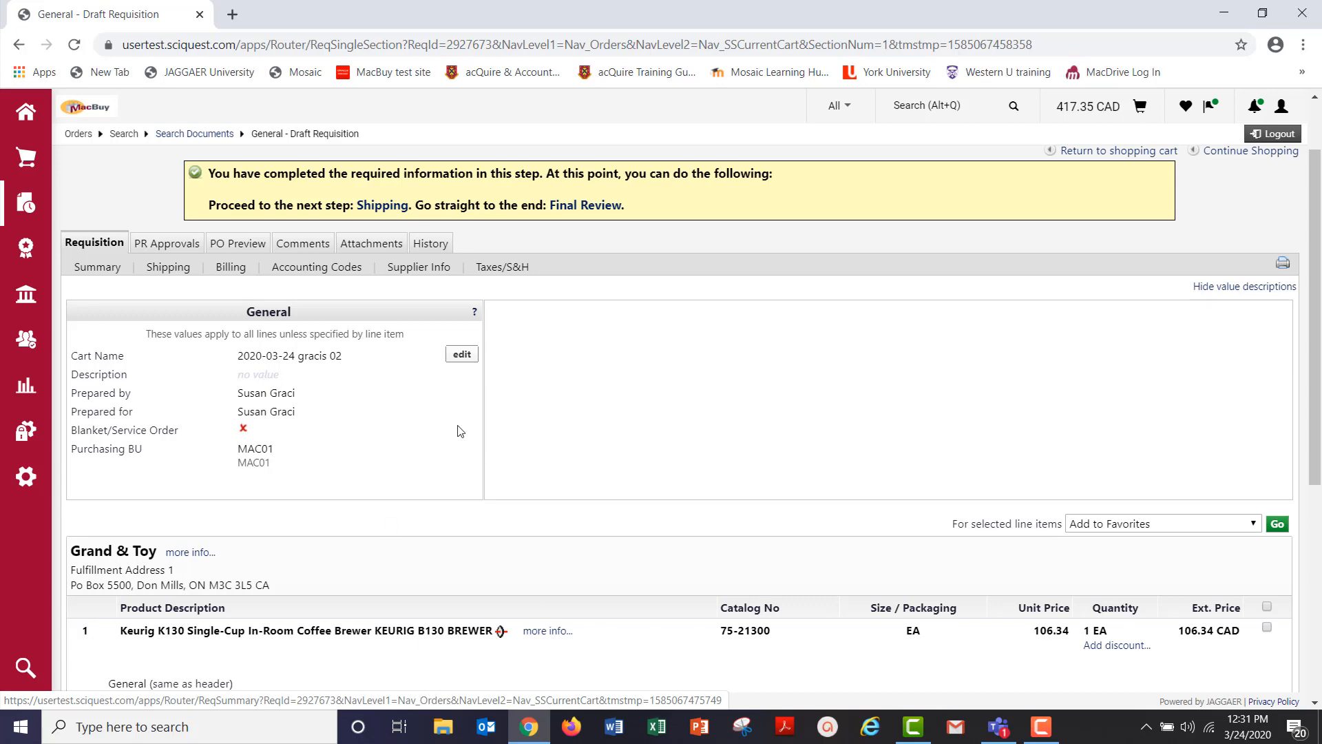
{"action": "scroll", "coordinate": [460, 431], "scroll_direction": "down", "scroll_amount": 5}
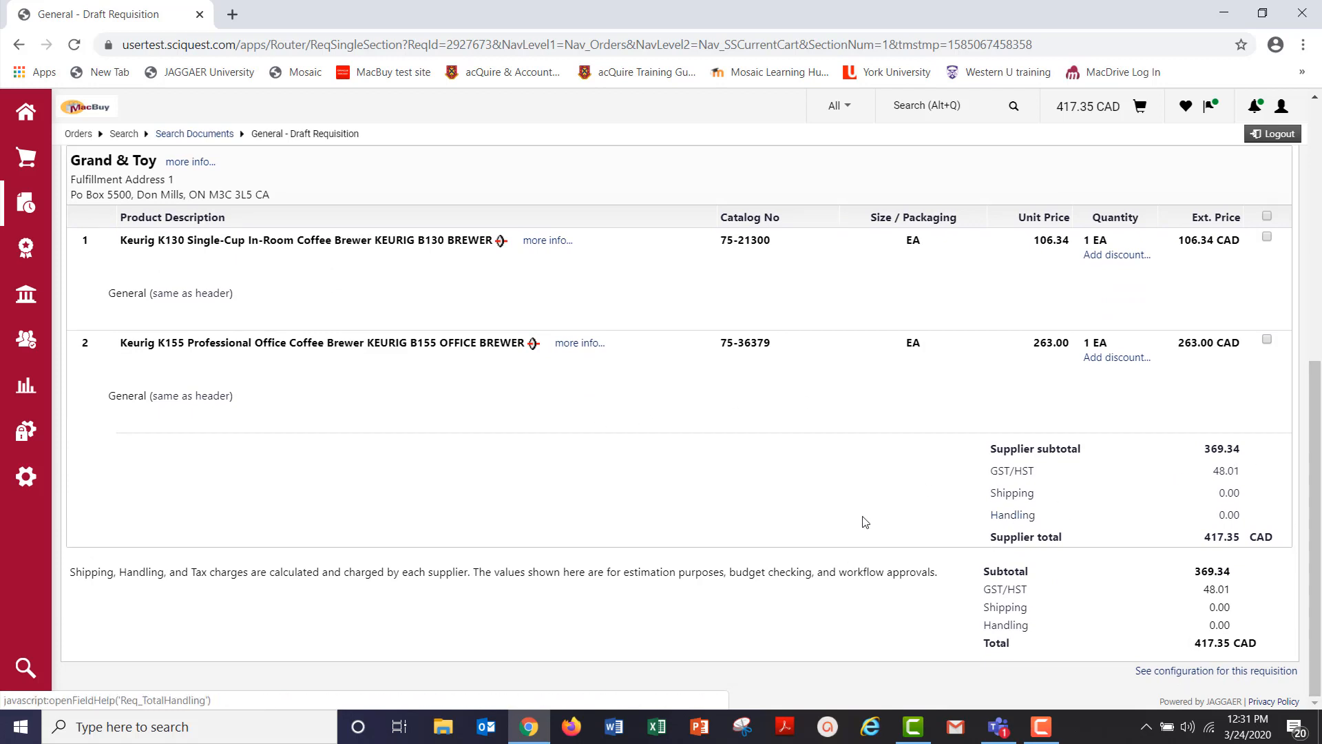
{"action": "scroll", "coordinate": [727, 521], "scroll_direction": "up", "scroll_amount": 7}
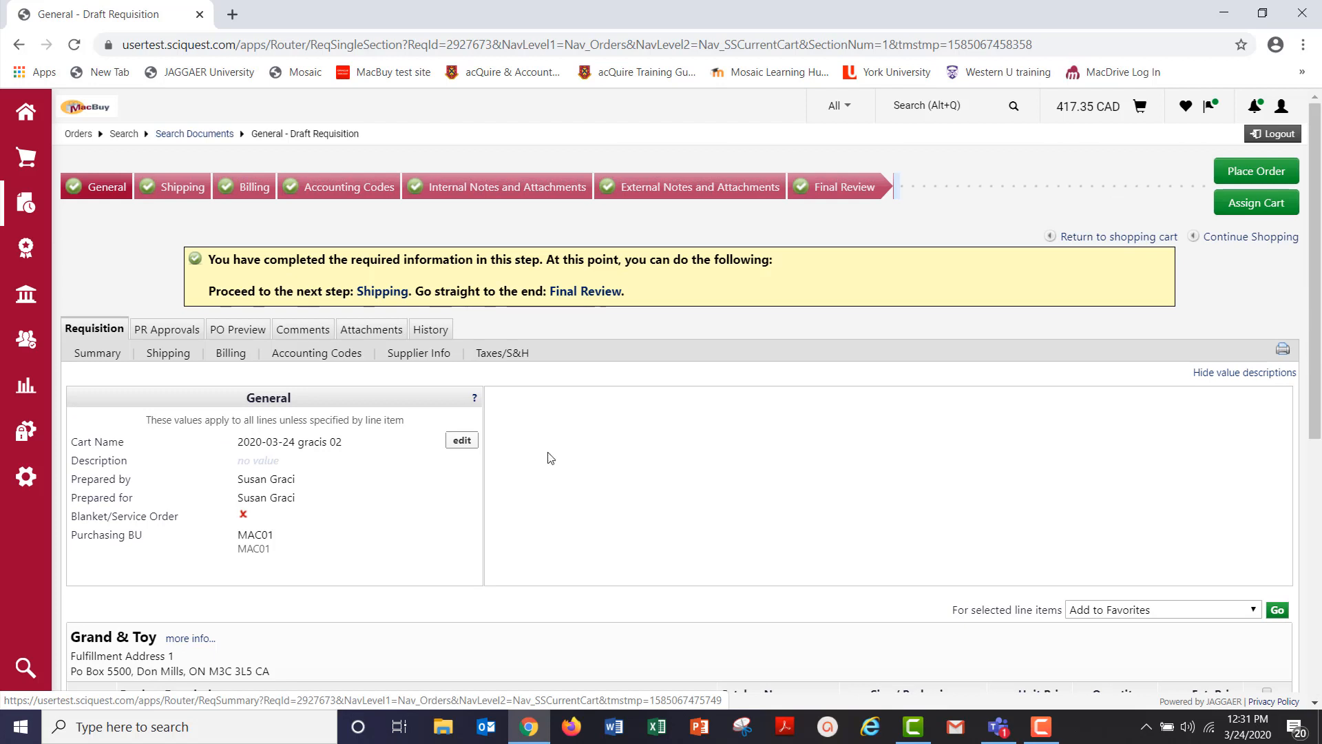
- Open the Ship To details in the requisition's Shipping step and look through the saved personal addresses
{"action": "left_click", "coordinate": [168, 186]}
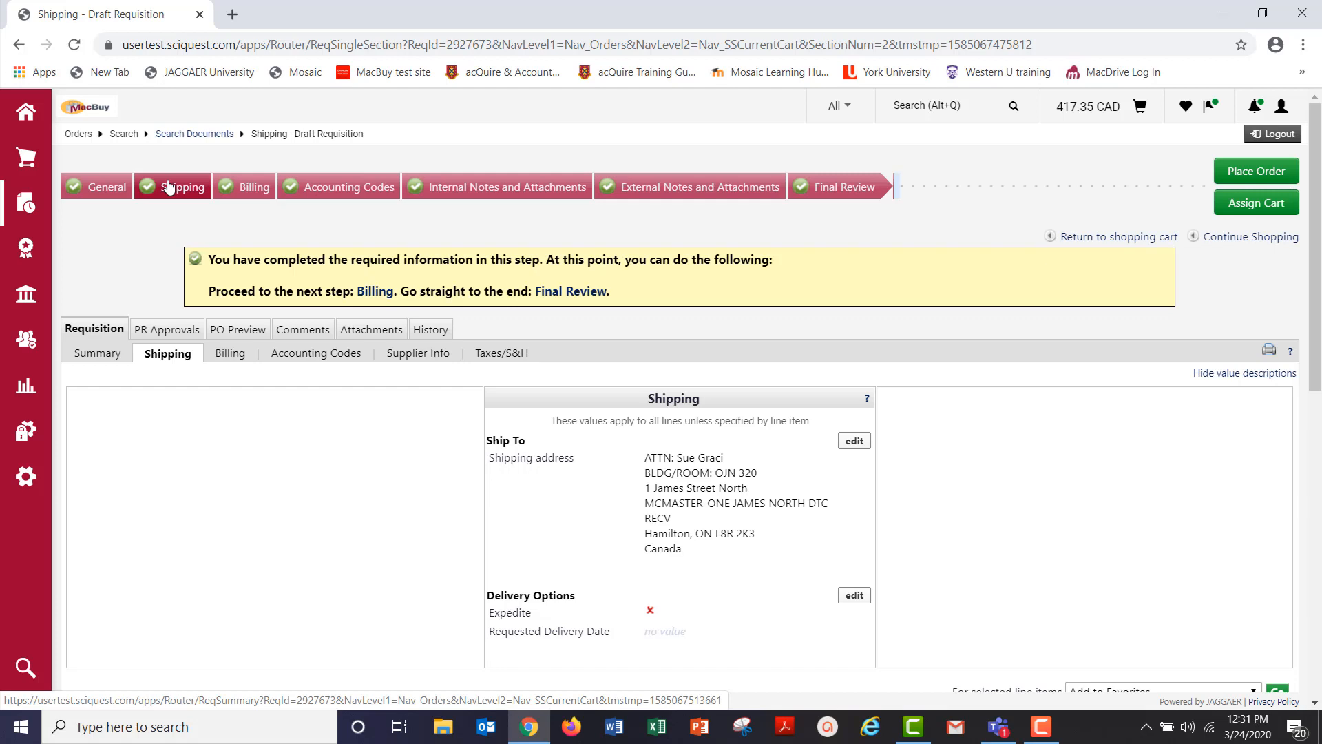
{"action": "left_click", "coordinate": [849, 443]}
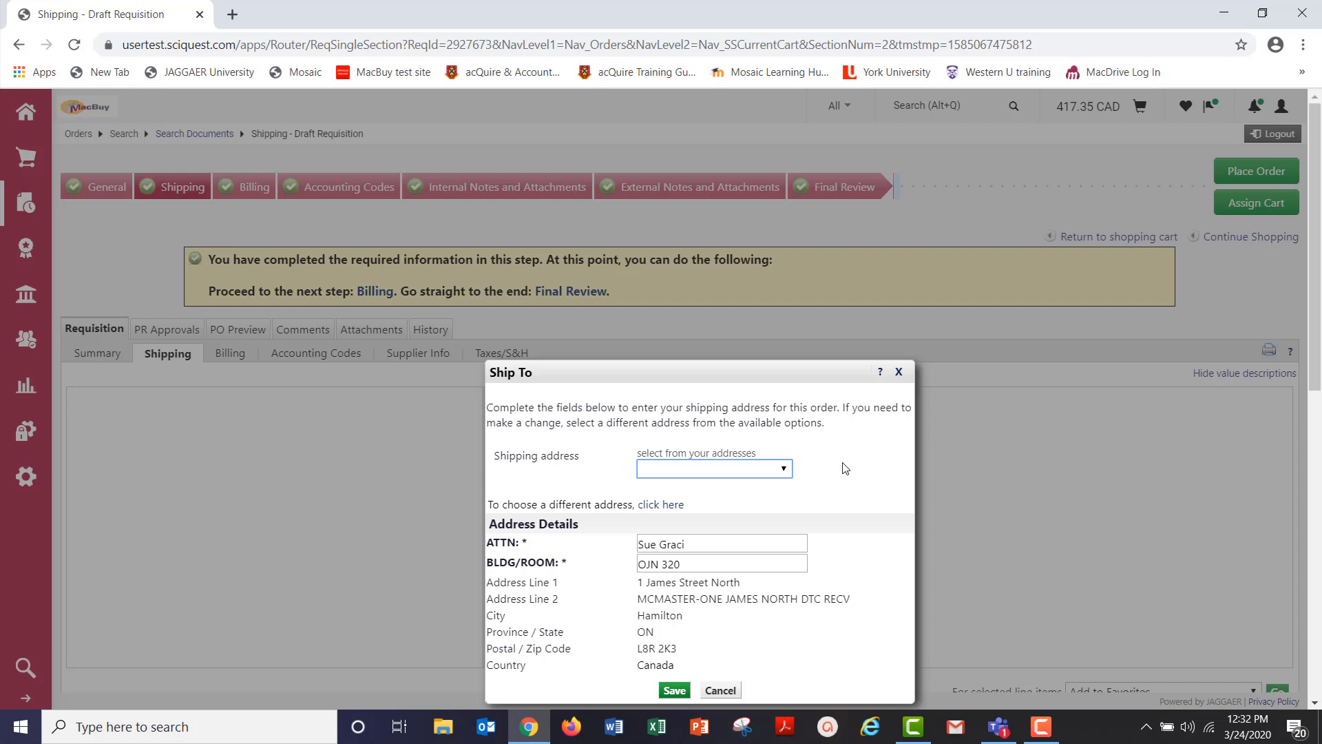
{"action": "left_click", "coordinate": [785, 473]}
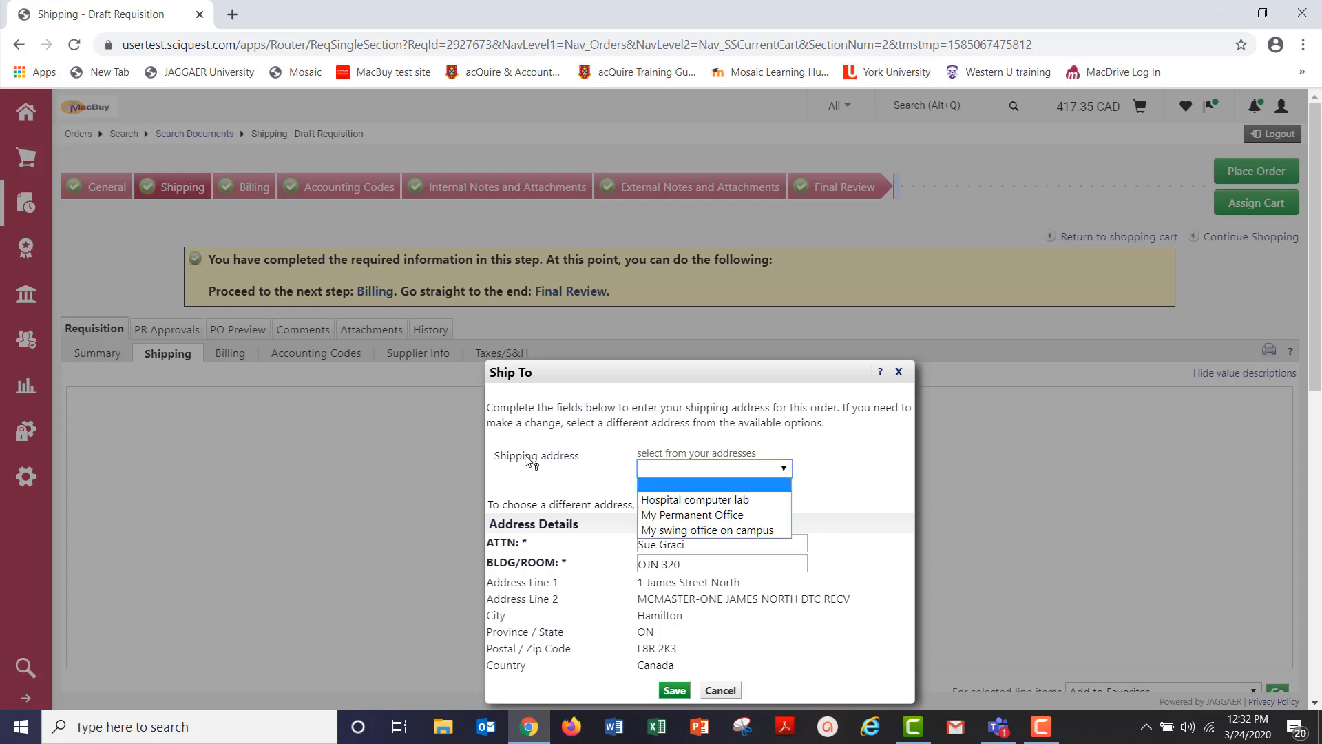
{"action": "left_click", "coordinate": [553, 477]}
- Look through the organization's shipping addresses and save the Ship To details with the existing address
{"action": "left_click", "coordinate": [661, 504]}
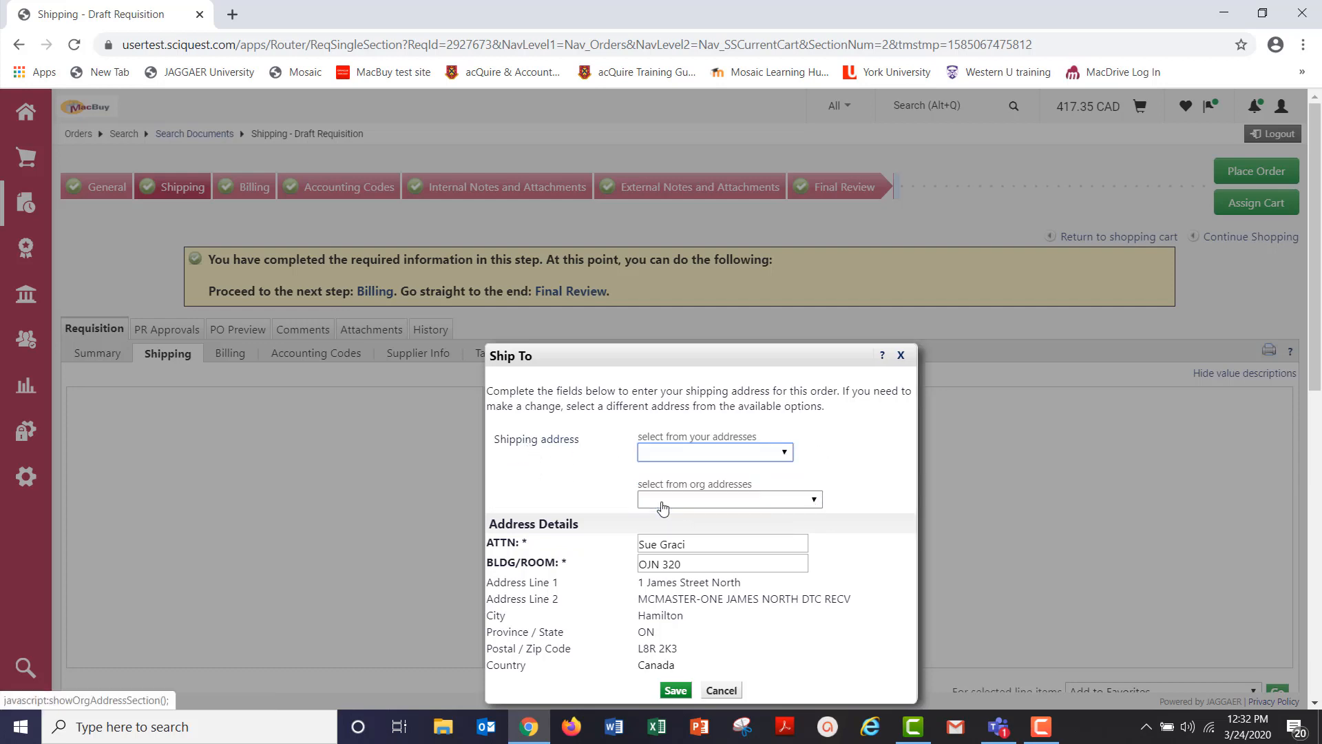
{"action": "left_click", "coordinate": [816, 499]}
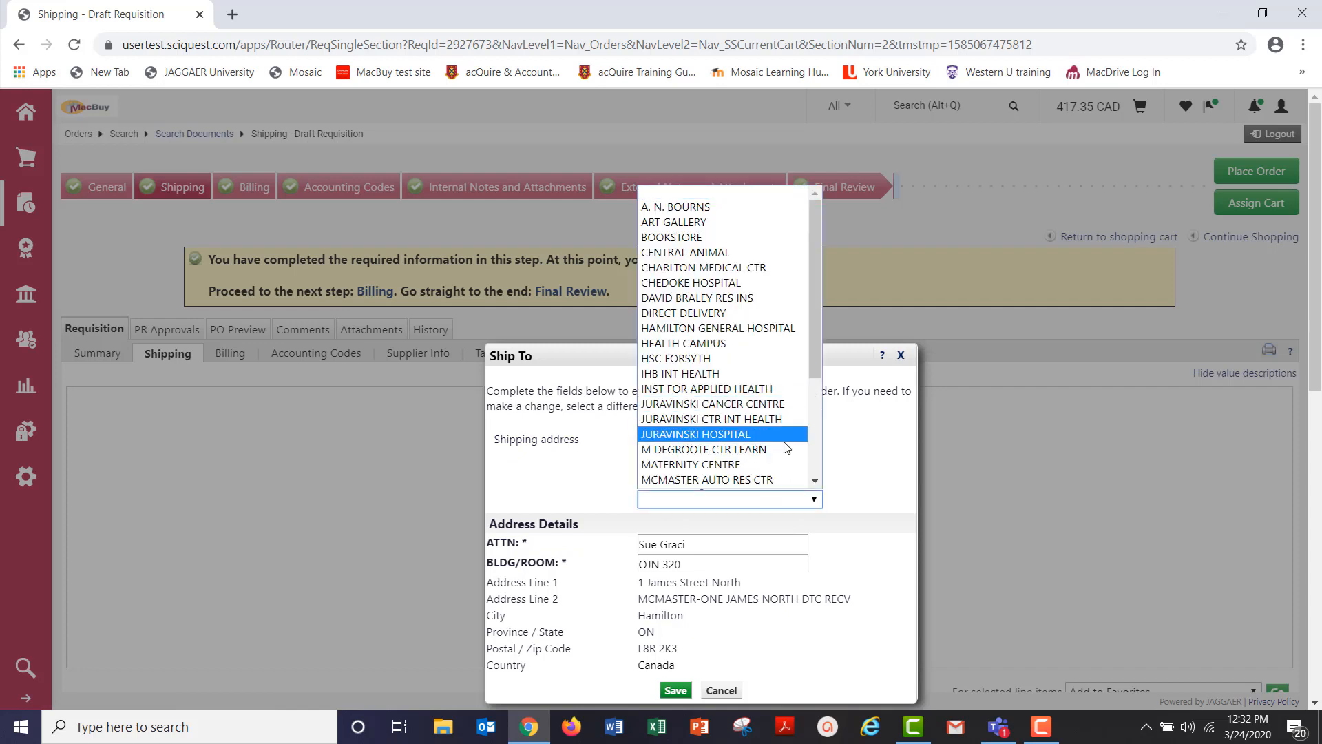
{"action": "scroll", "coordinate": [786, 448], "scroll_direction": "down", "scroll_amount": 3}
{"action": "scroll", "coordinate": [786, 448], "scroll_direction": "up", "scroll_amount": 3}
{"action": "left_click", "coordinate": [859, 510]}
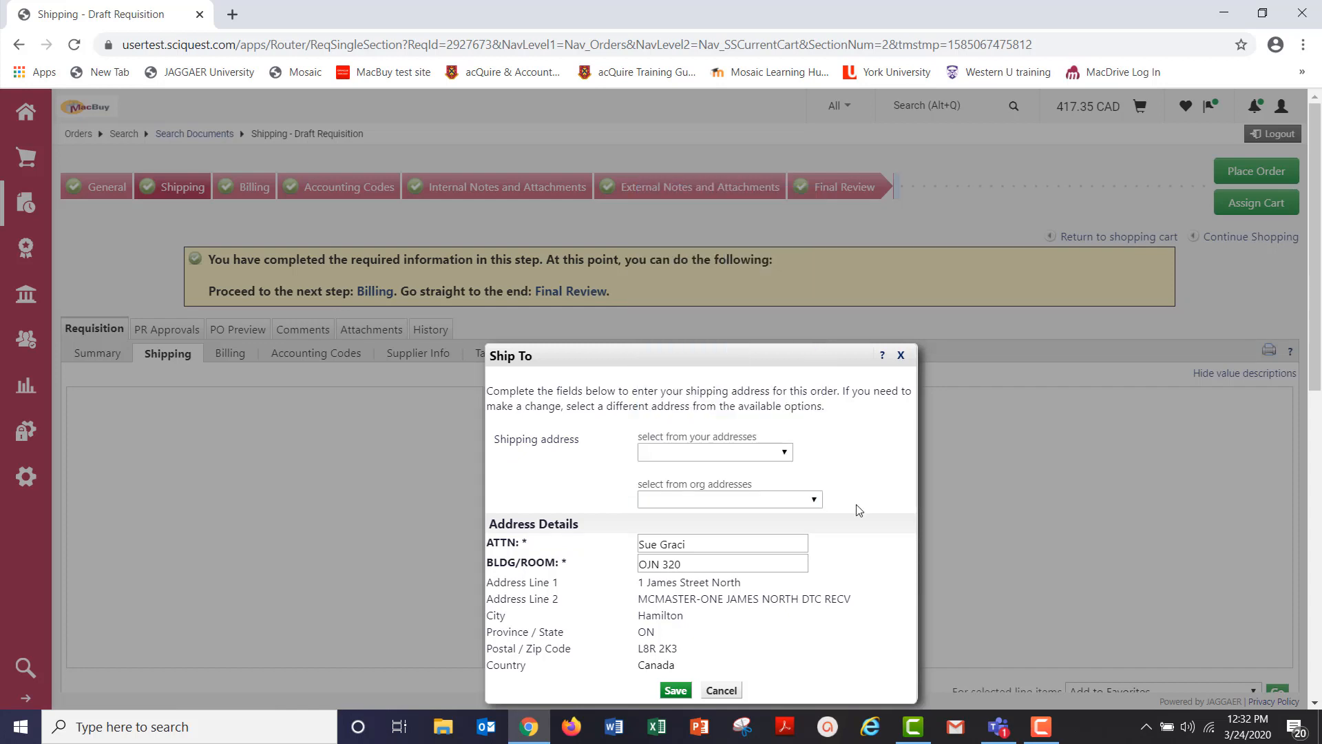
{"action": "scroll", "coordinate": [860, 510], "scroll_direction": "down", "scroll_amount": 3}
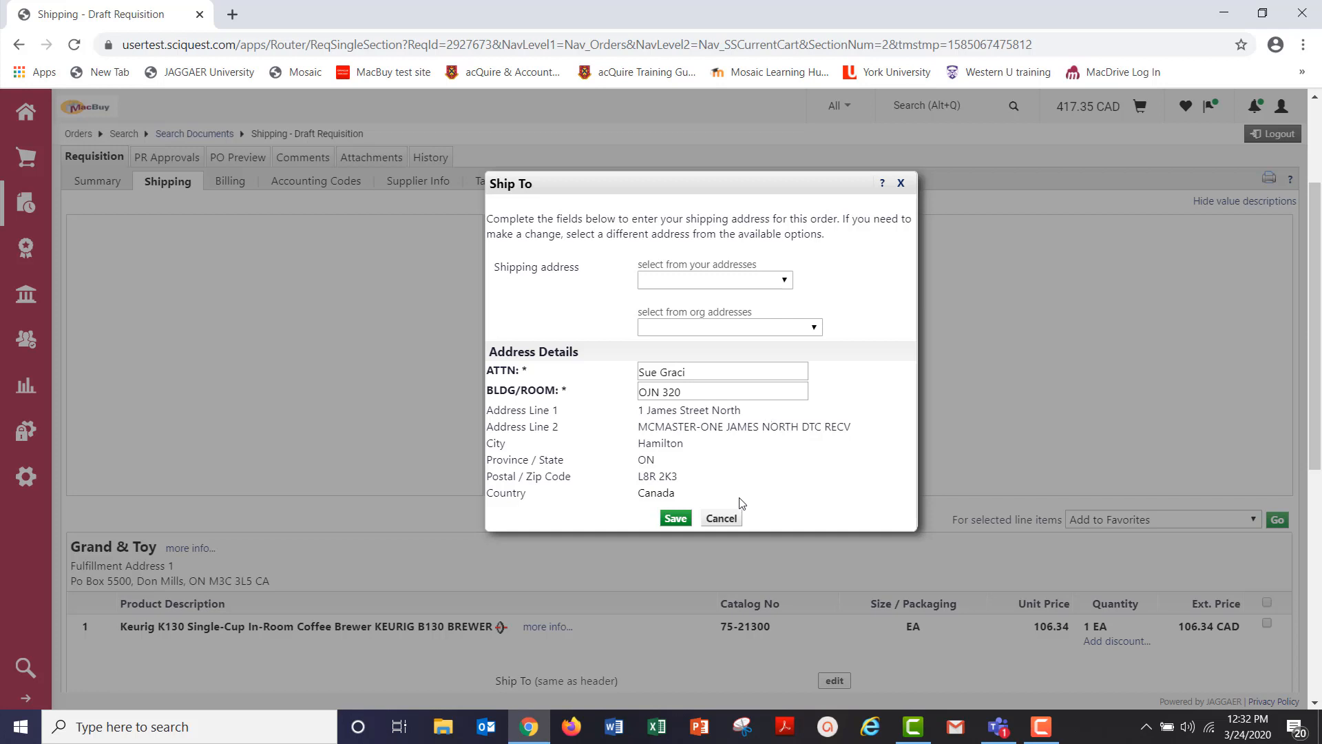
{"action": "left_click", "coordinate": [674, 519]}
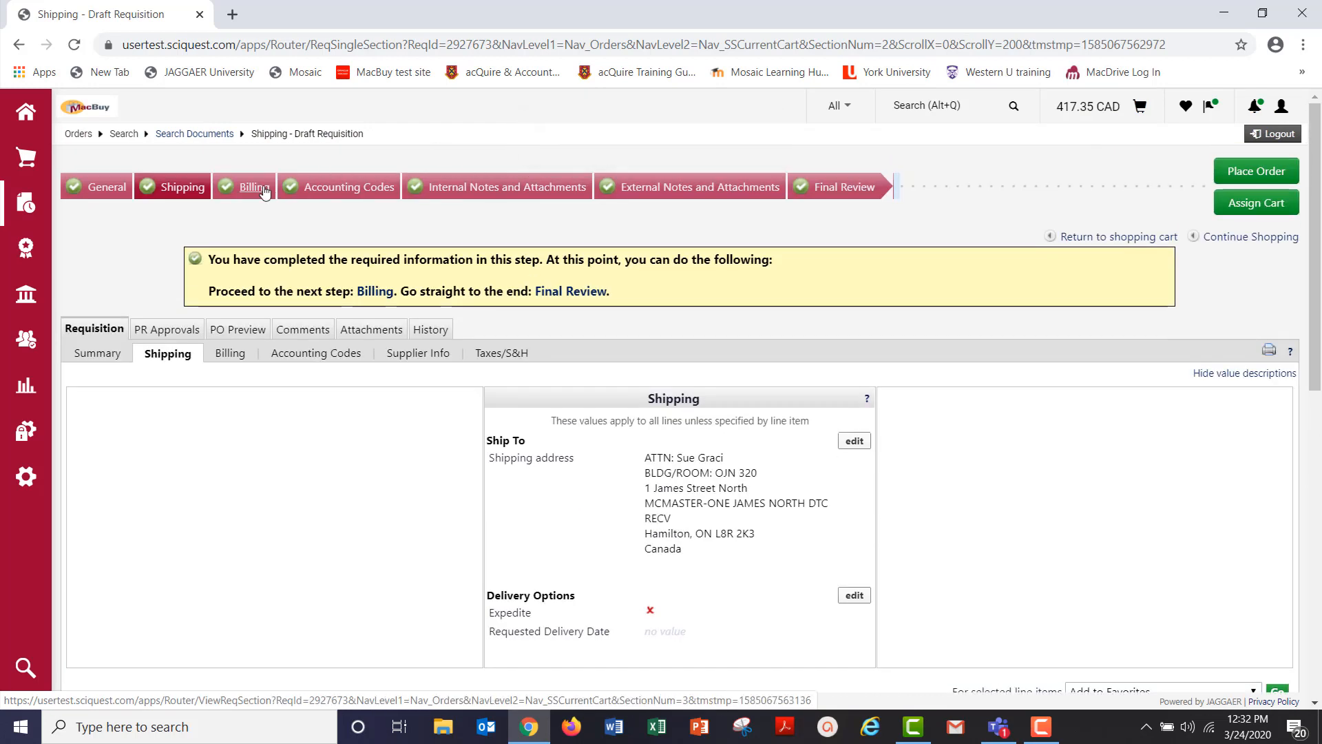
- Review the Billing step, then look through the code favorites for the header accounting codes and save the existing chartfields
{"action": "left_click", "coordinate": [264, 191]}
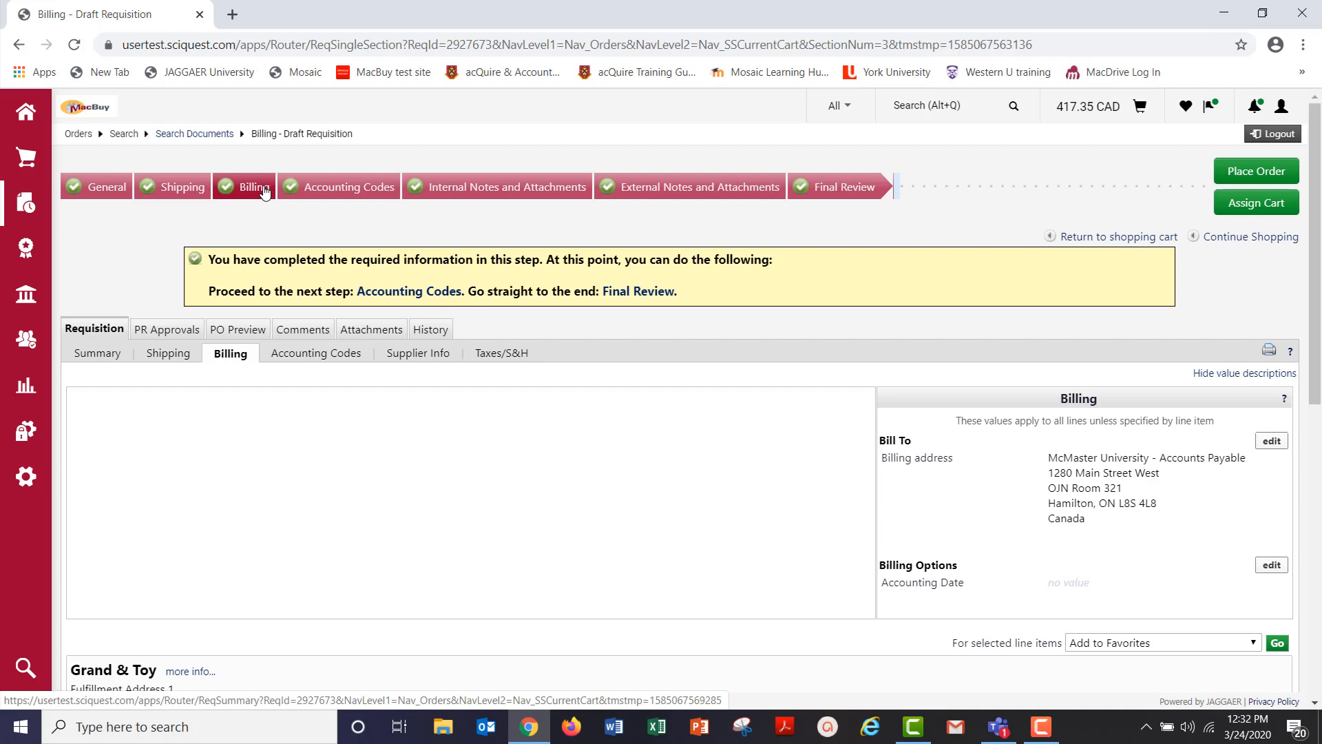
{"action": "left_click", "coordinate": [365, 193]}
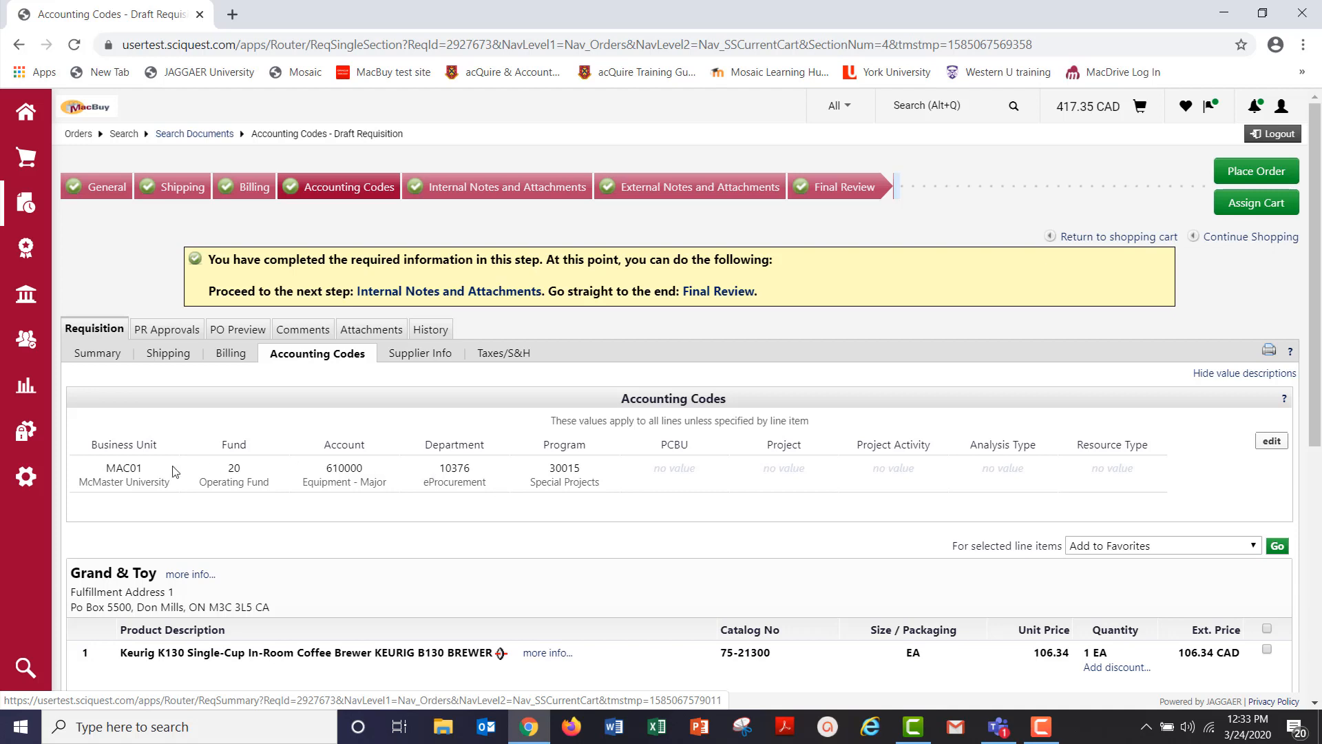
{"action": "left_click", "coordinate": [1271, 442]}
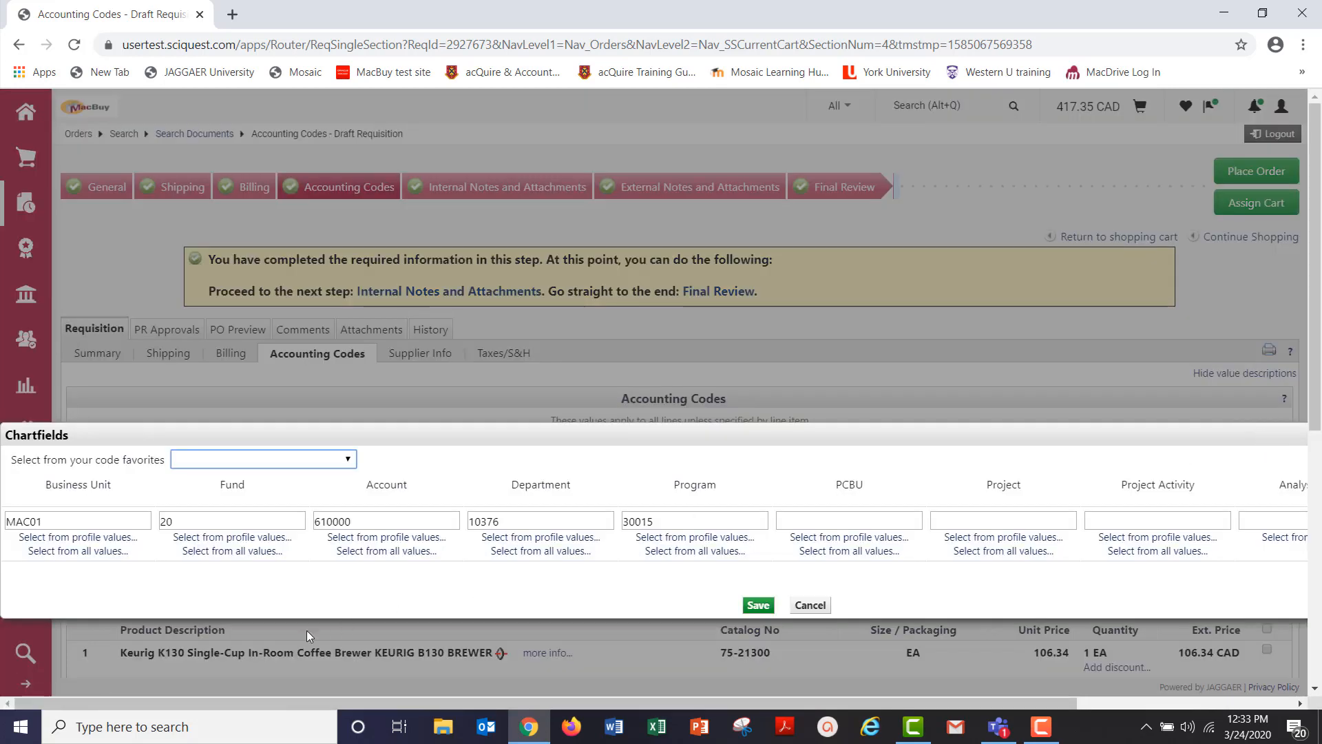
{"action": "left_click", "coordinate": [347, 459]}
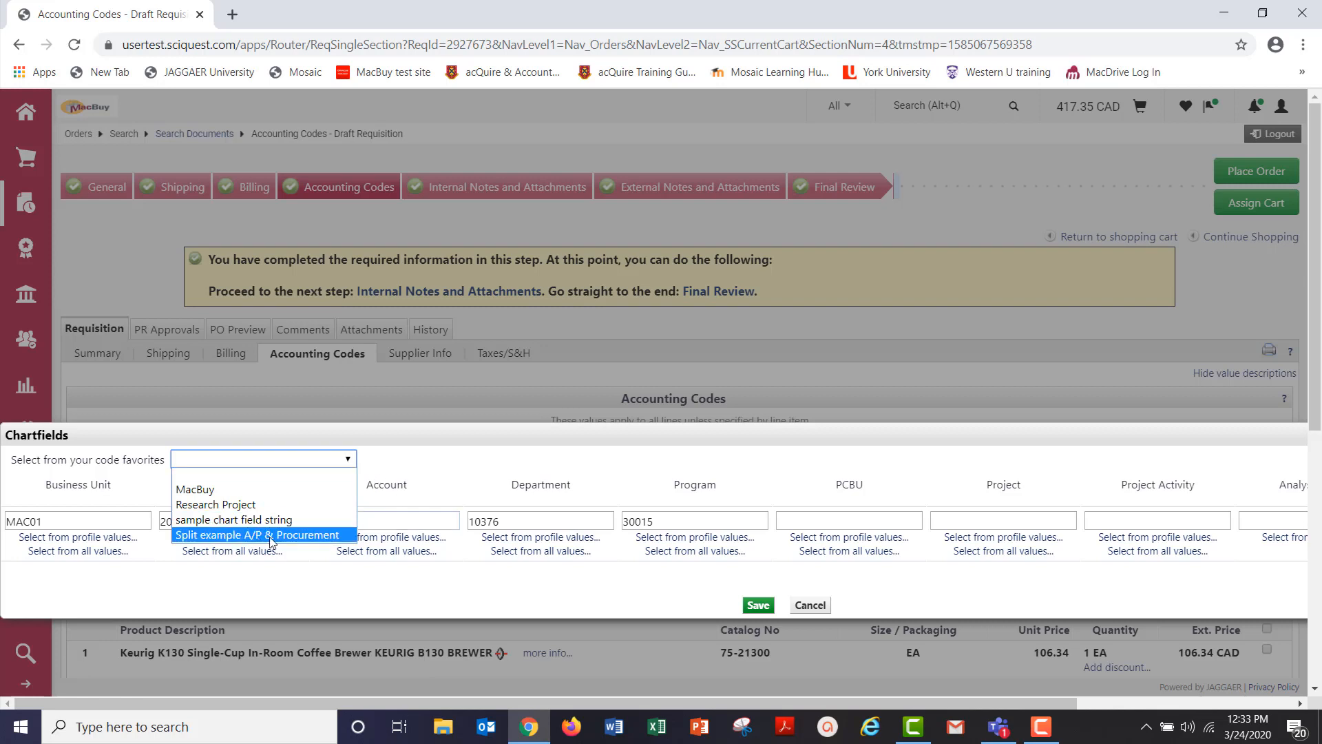
{"action": "left_click", "coordinate": [625, 602]}
{"action": "left_click", "coordinate": [759, 605]}
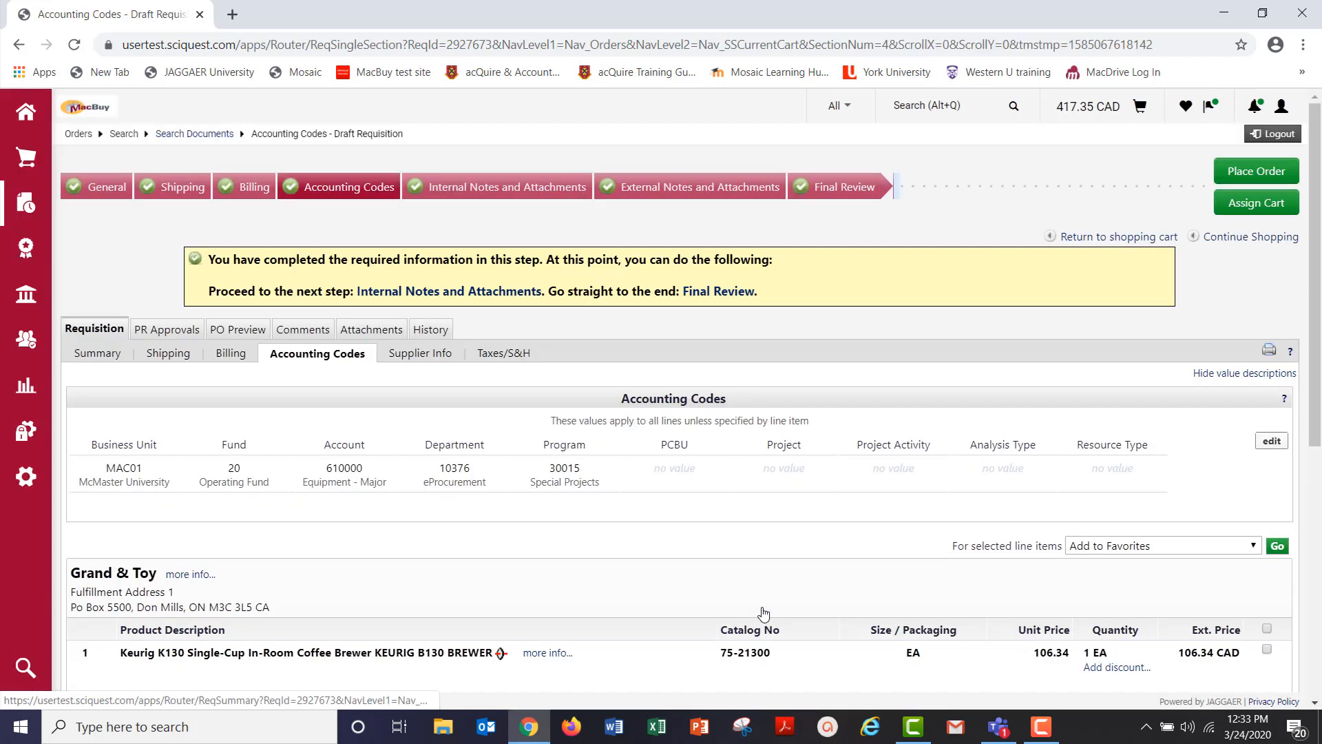
- Apply the code favorite "Split example A/P & Procurement" to the chartfields of line 1, the Keurig K130 brewer, and save
{"action": "scroll", "coordinate": [792, 551], "scroll_direction": "down", "scroll_amount": 3}
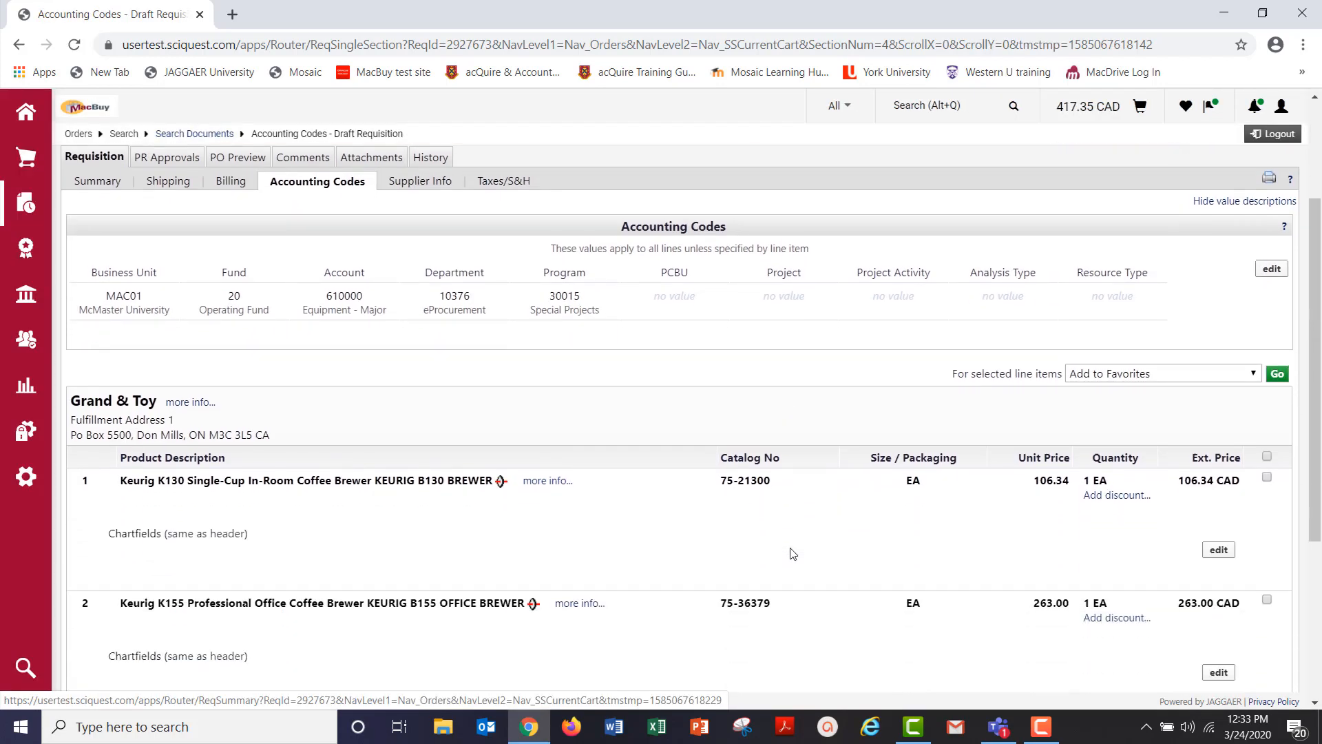
{"action": "scroll", "coordinate": [792, 553], "scroll_direction": "down", "scroll_amount": 3}
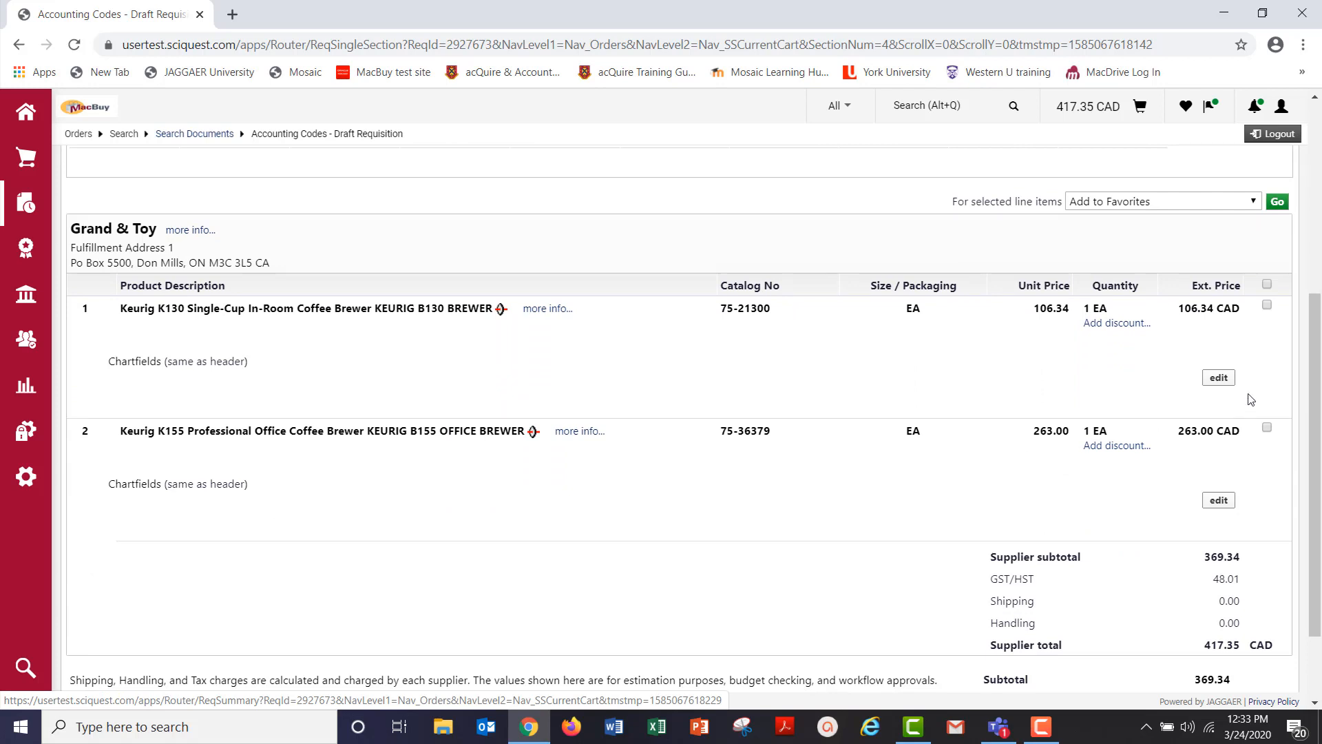
{"action": "left_click", "coordinate": [1219, 378]}
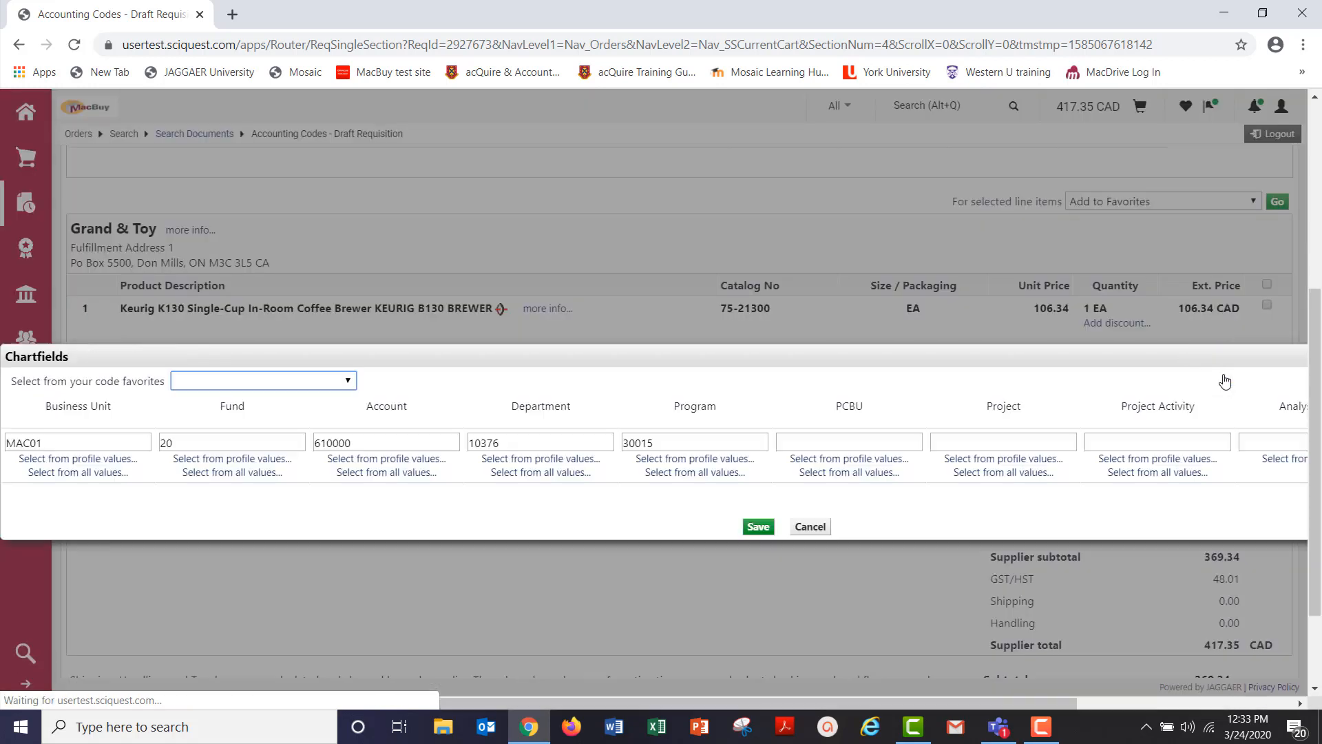
{"action": "left_click", "coordinate": [334, 382]}
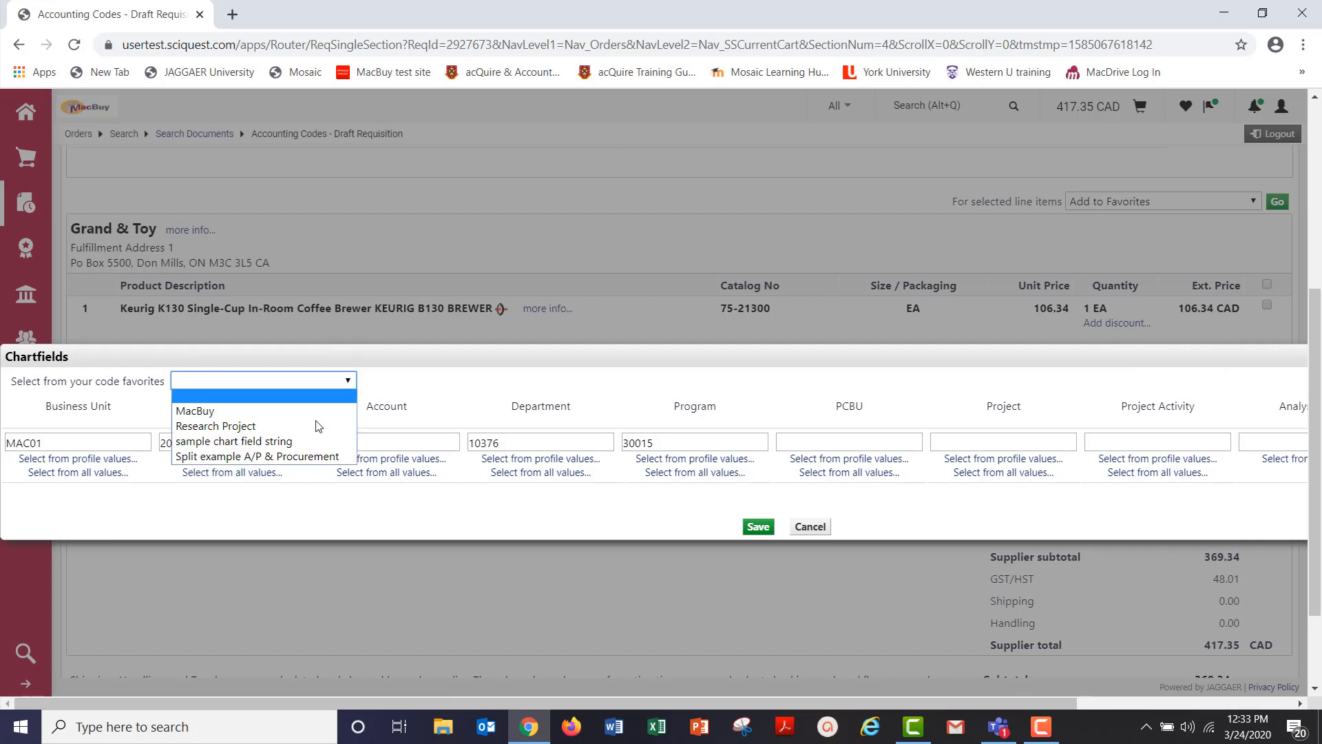
{"action": "left_click", "coordinate": [307, 456]}
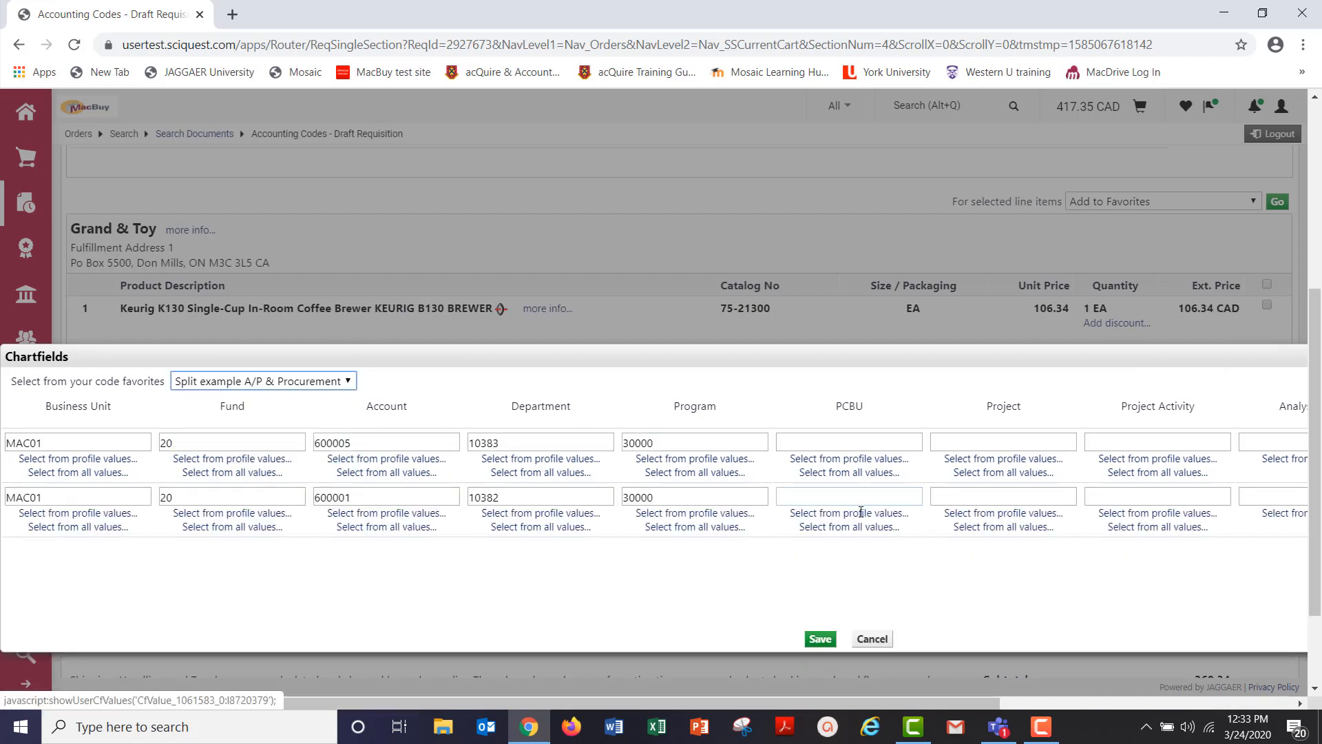
{"action": "left_click", "coordinate": [820, 639]}
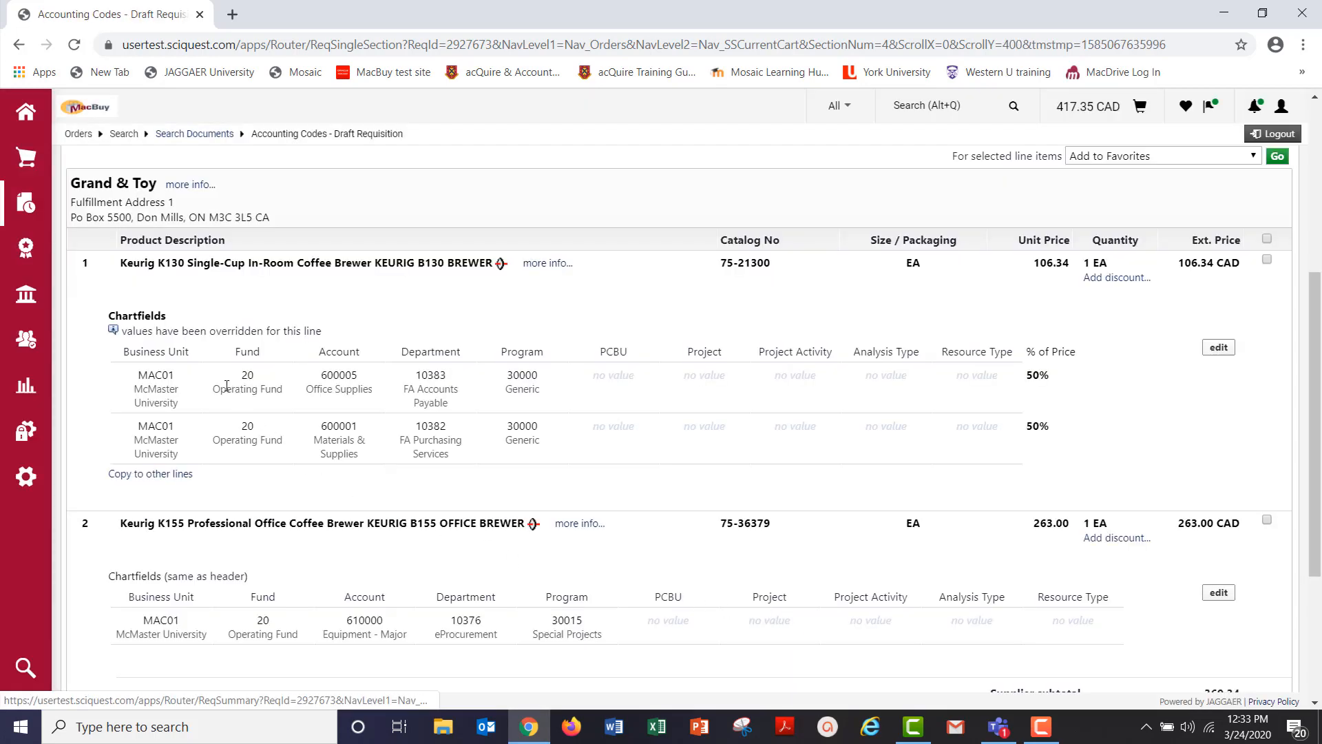
- Attach the Word file "Example for Attachments in MacBuy" as an internal attachment for the whole requisition
{"action": "scroll", "coordinate": [344, 427], "scroll_direction": "up", "scroll_amount": 4}
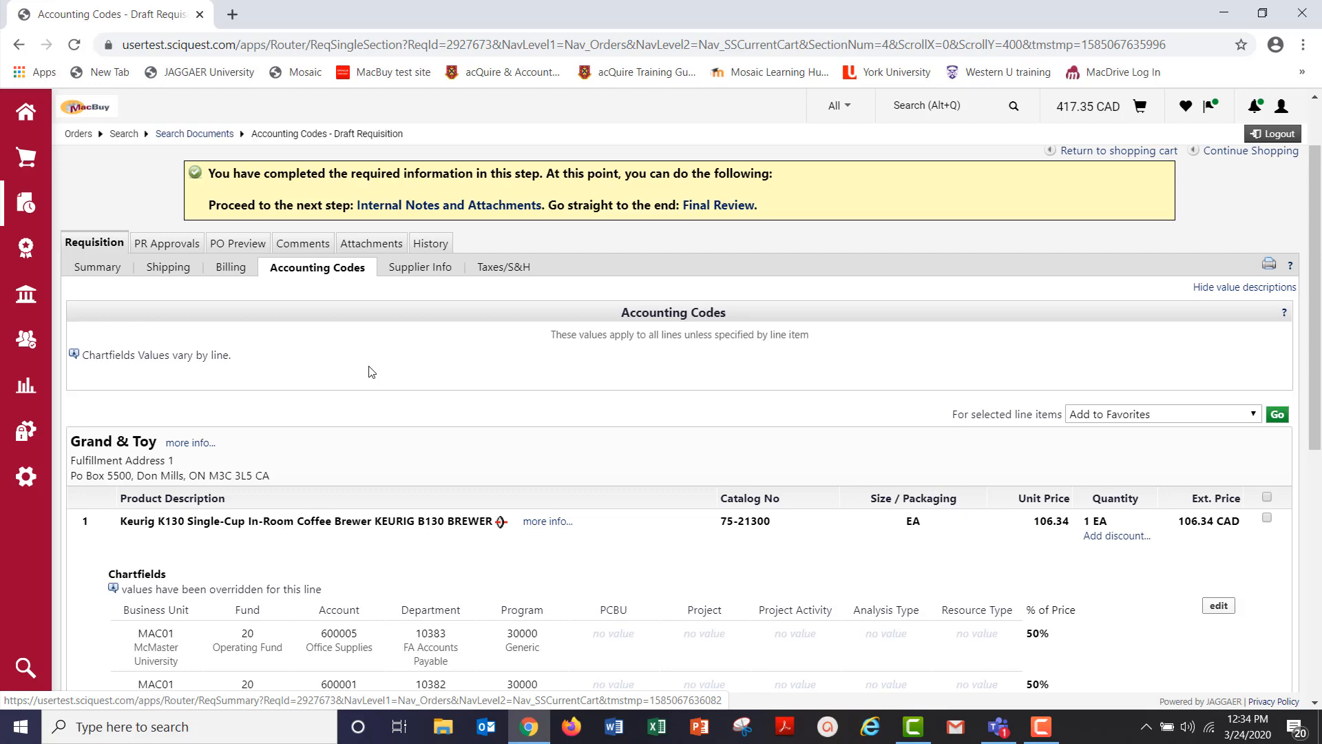
{"action": "scroll", "coordinate": [371, 372], "scroll_direction": "up", "scroll_amount": 2}
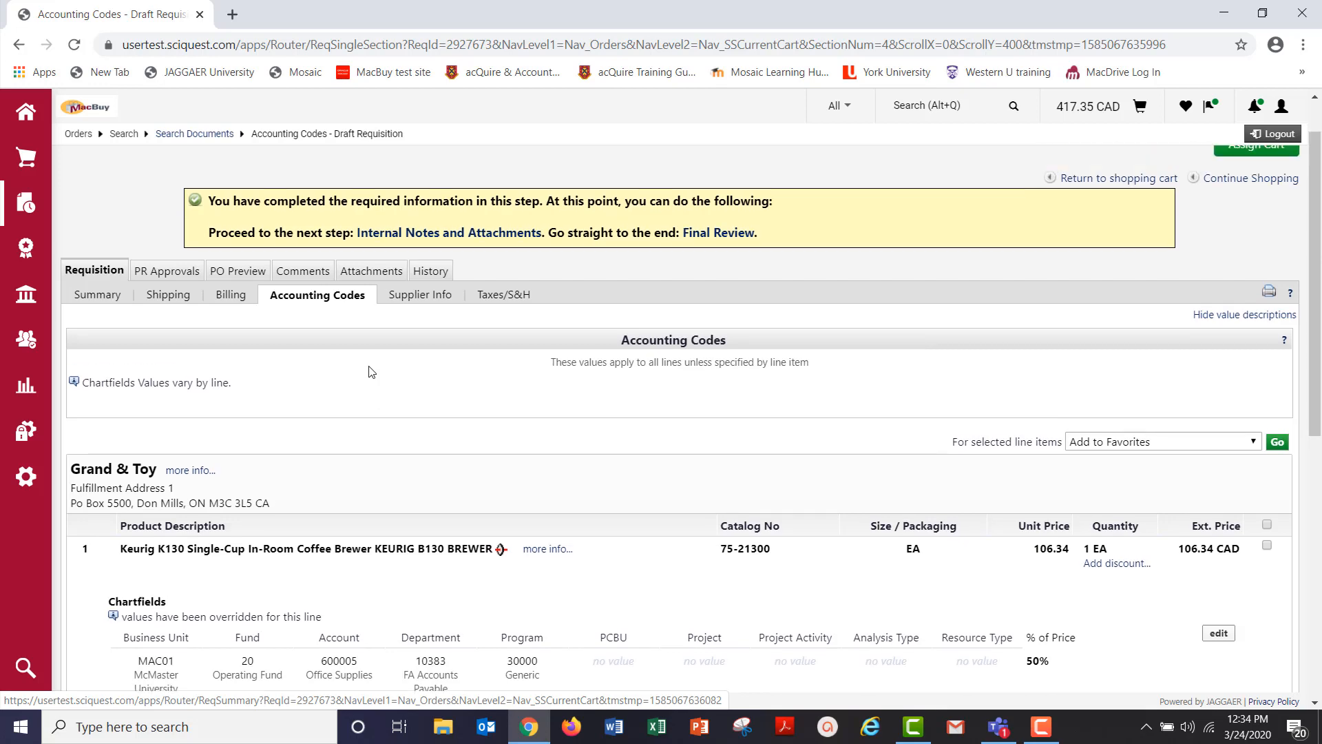
{"action": "left_click", "coordinate": [508, 193]}
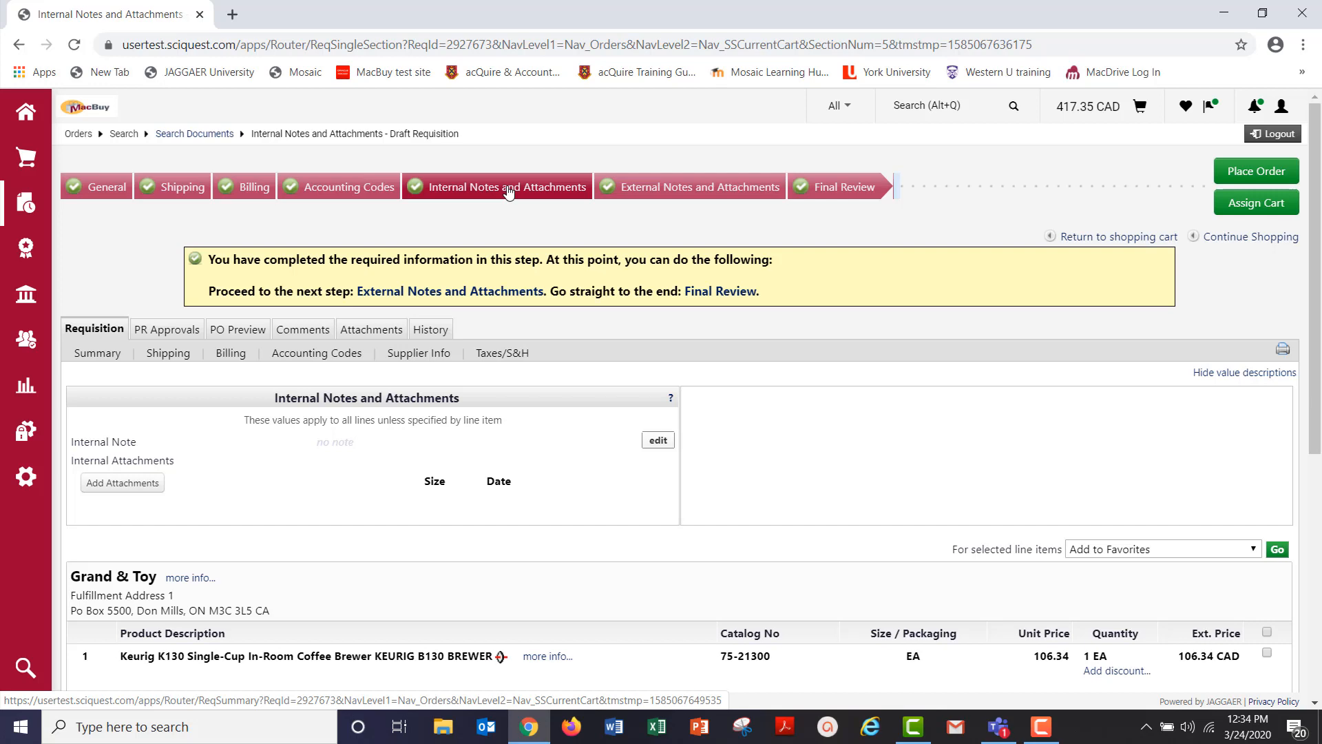
{"action": "left_click", "coordinate": [124, 483]}
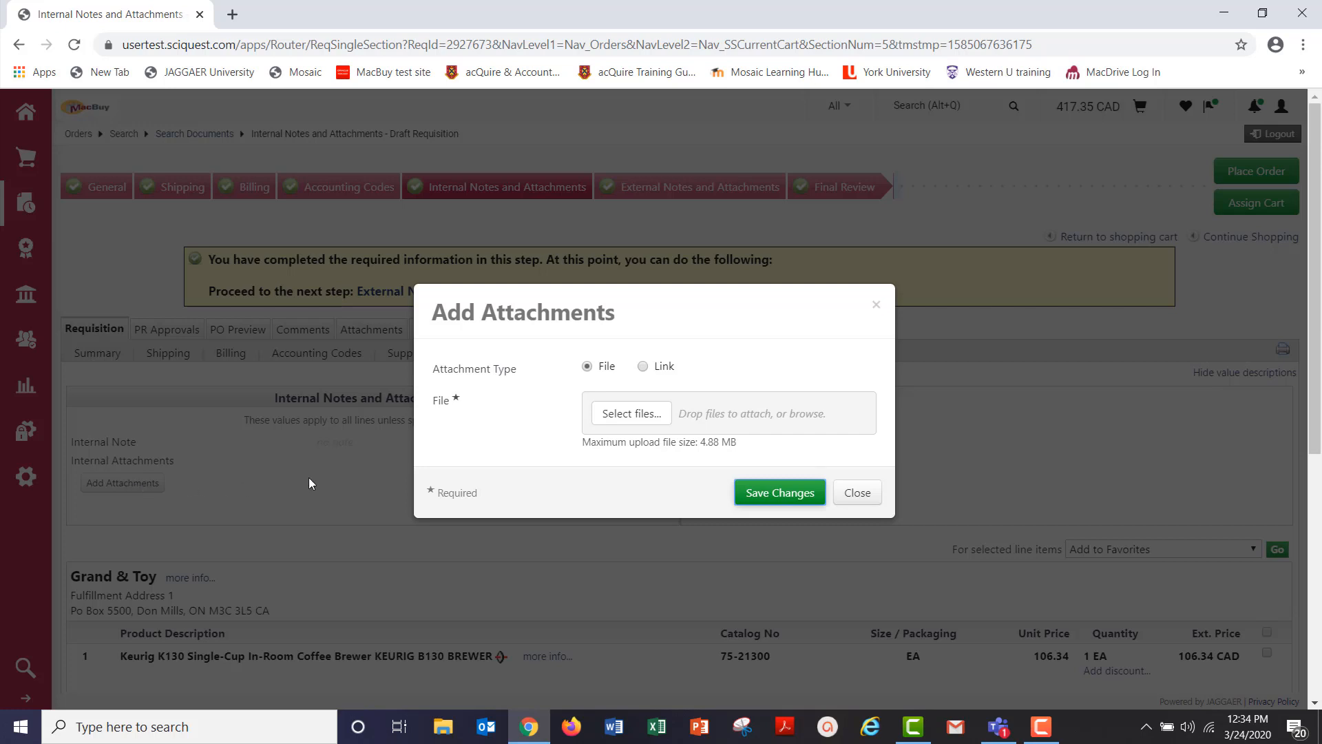
{"action": "left_click", "coordinate": [632, 415]}
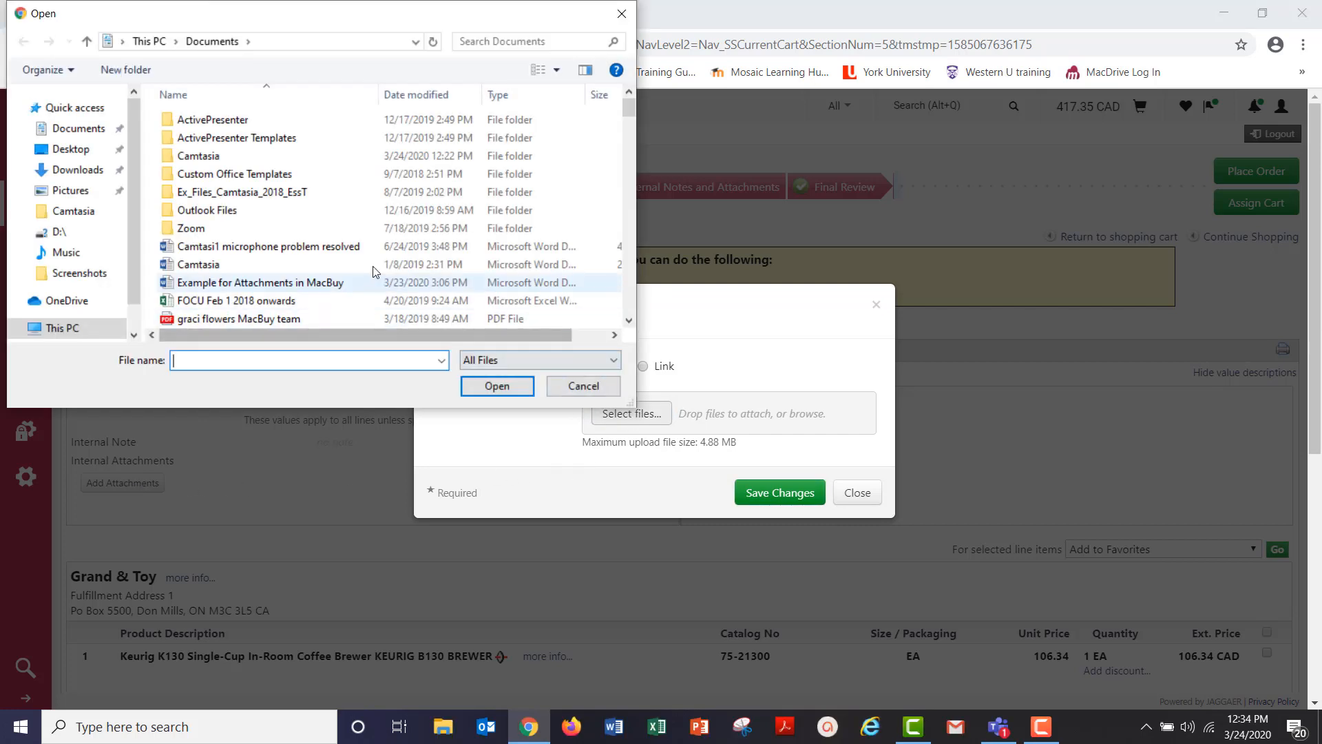
{"action": "left_click", "coordinate": [410, 287]}
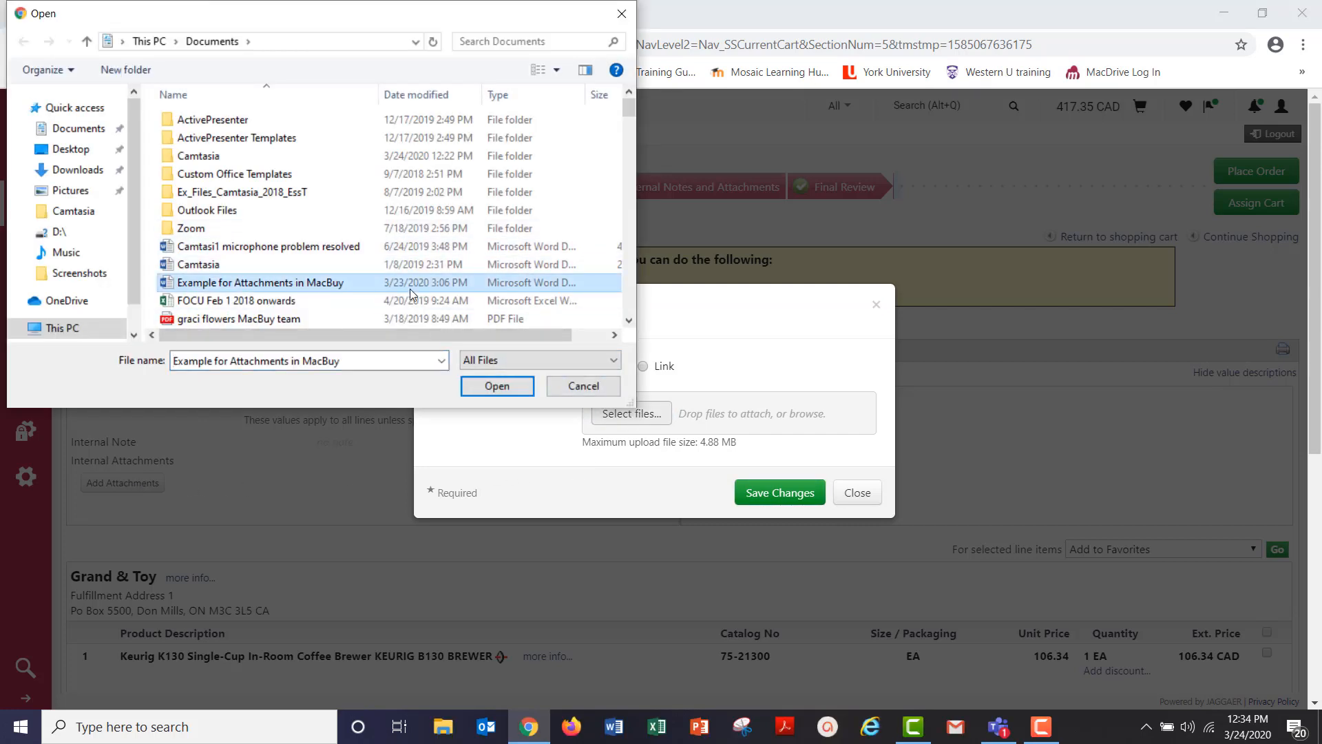
{"action": "left_click", "coordinate": [496, 385]}
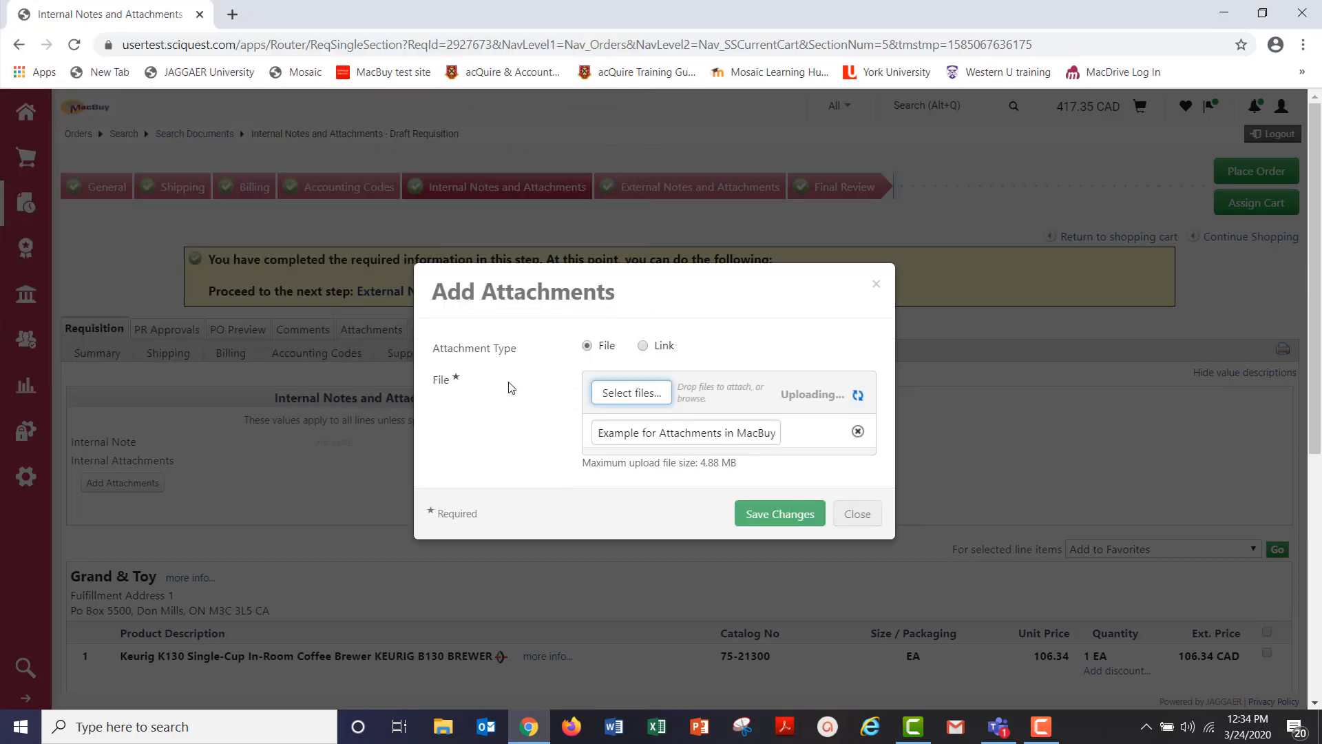
{"action": "left_click", "coordinate": [786, 518]}
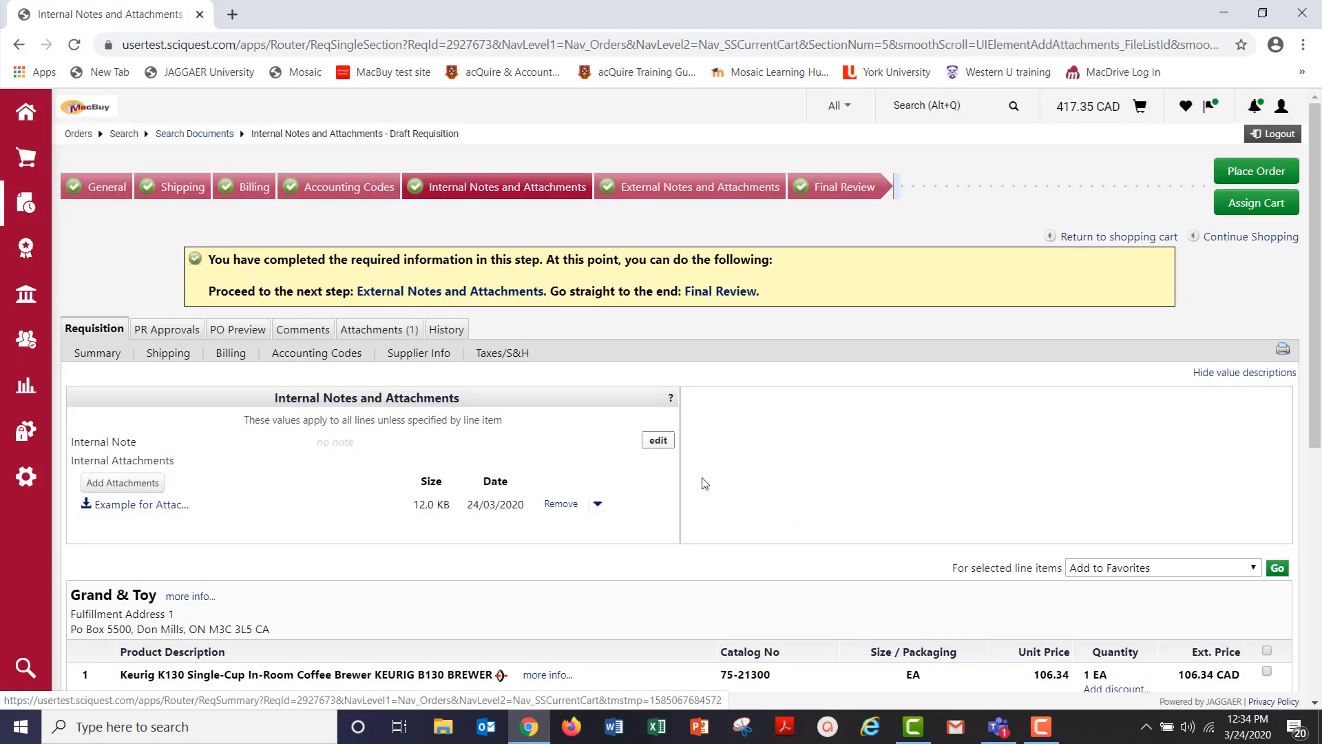
- Add the internal note "please rush" to the requisition and save it
{"action": "left_click", "coordinate": [659, 440]}
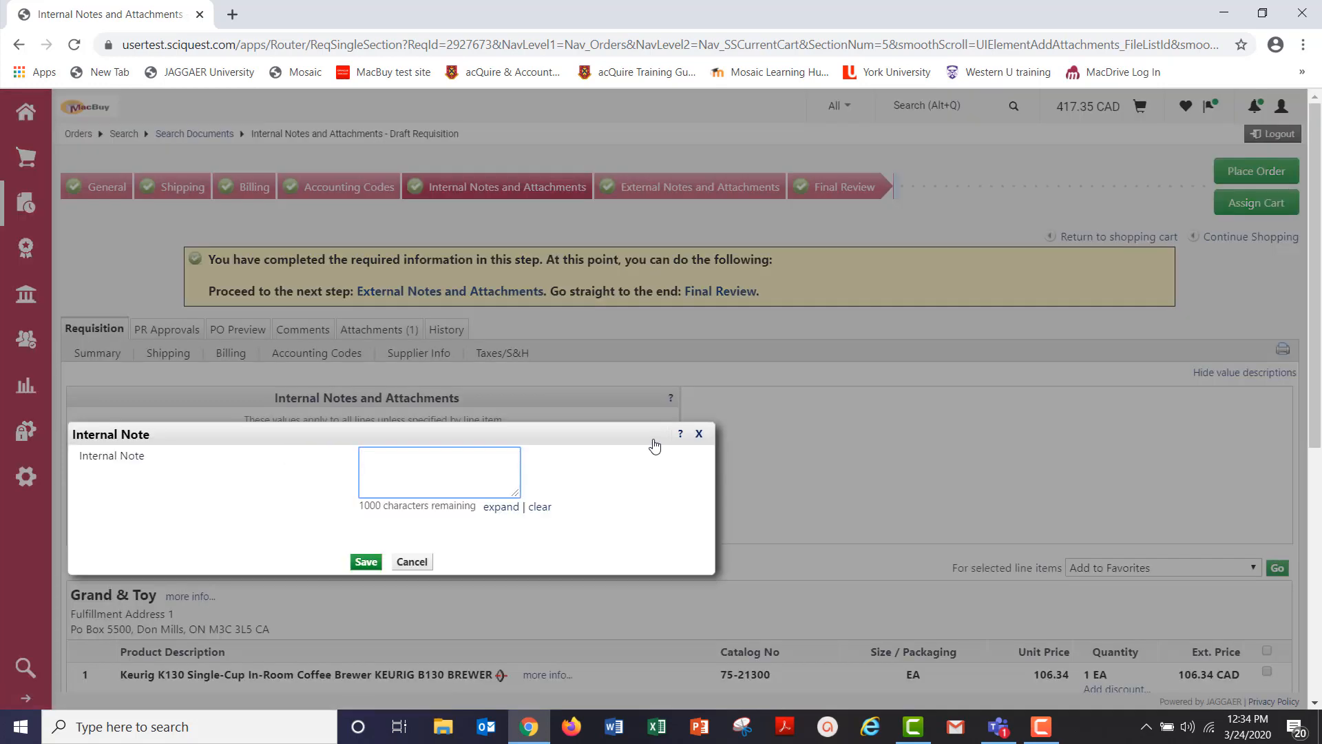
{"action": "type", "text": "enter"}
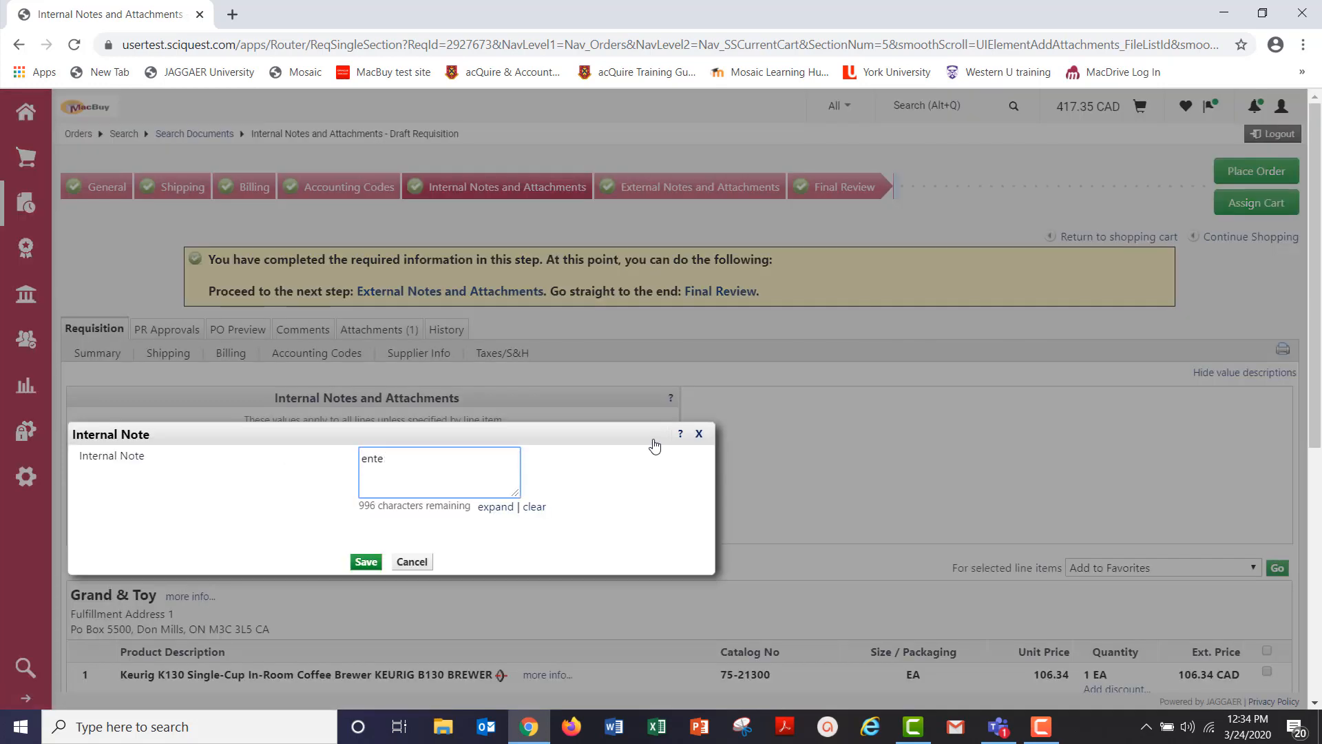
{"action": "key", "text": "BackSpace"}
{"action": "key", "text": "BackSpace"}
{"action": "key", "text": "BackSpace"}
{"action": "key", "text": "BackSpace"}
{"action": "type", "text": "please rush"}
{"action": "left_click", "coordinate": [365, 562]}
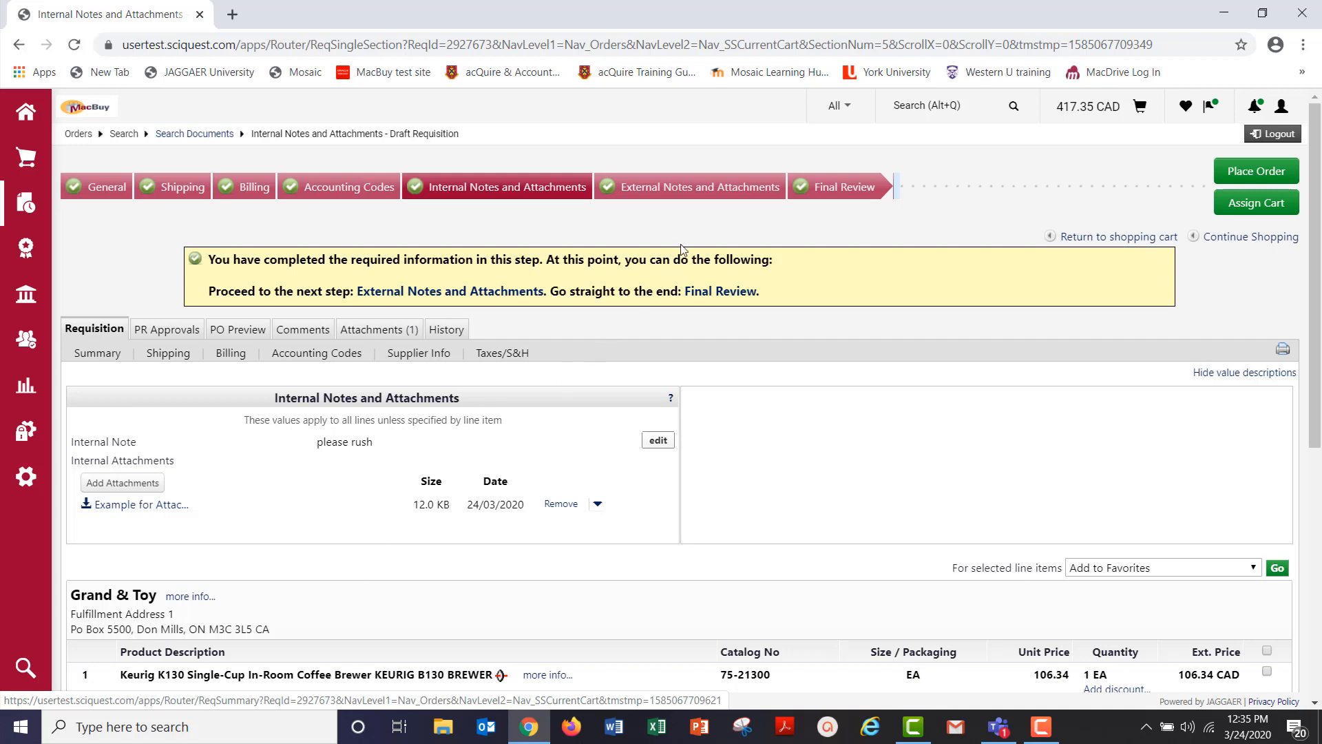
- Check the External Notes and Attachments step, then examine the requisition summary and line items in Final Review
{"action": "left_click", "coordinate": [695, 196]}
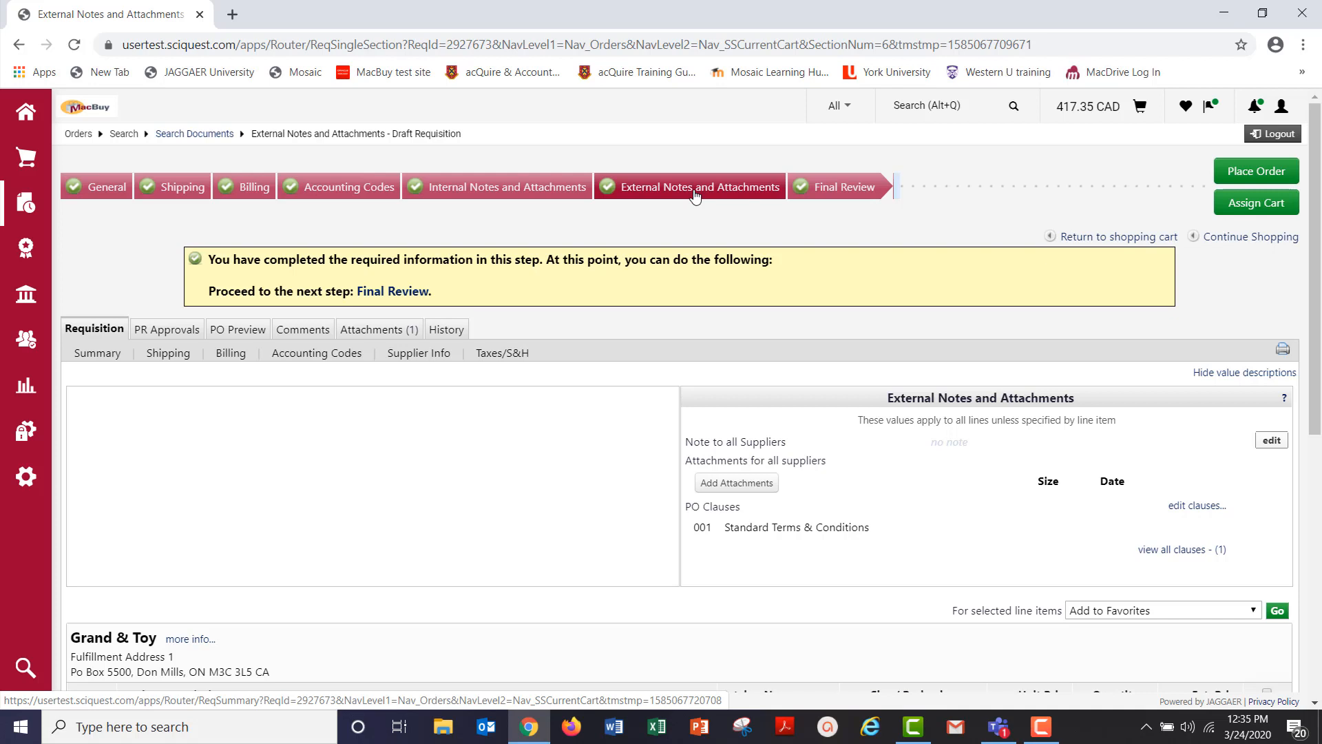
{"action": "left_click", "coordinate": [848, 192]}
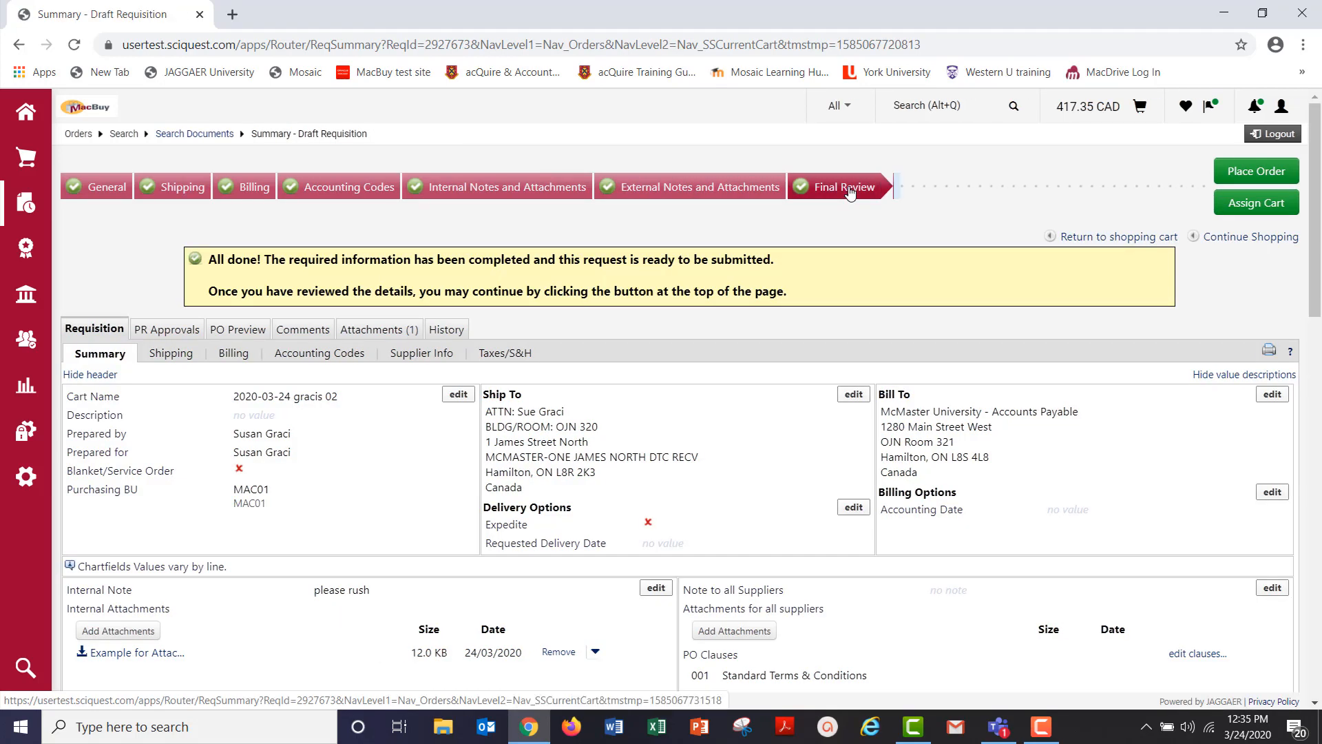
{"action": "scroll", "coordinate": [840, 309], "scroll_direction": "down", "scroll_amount": 4}
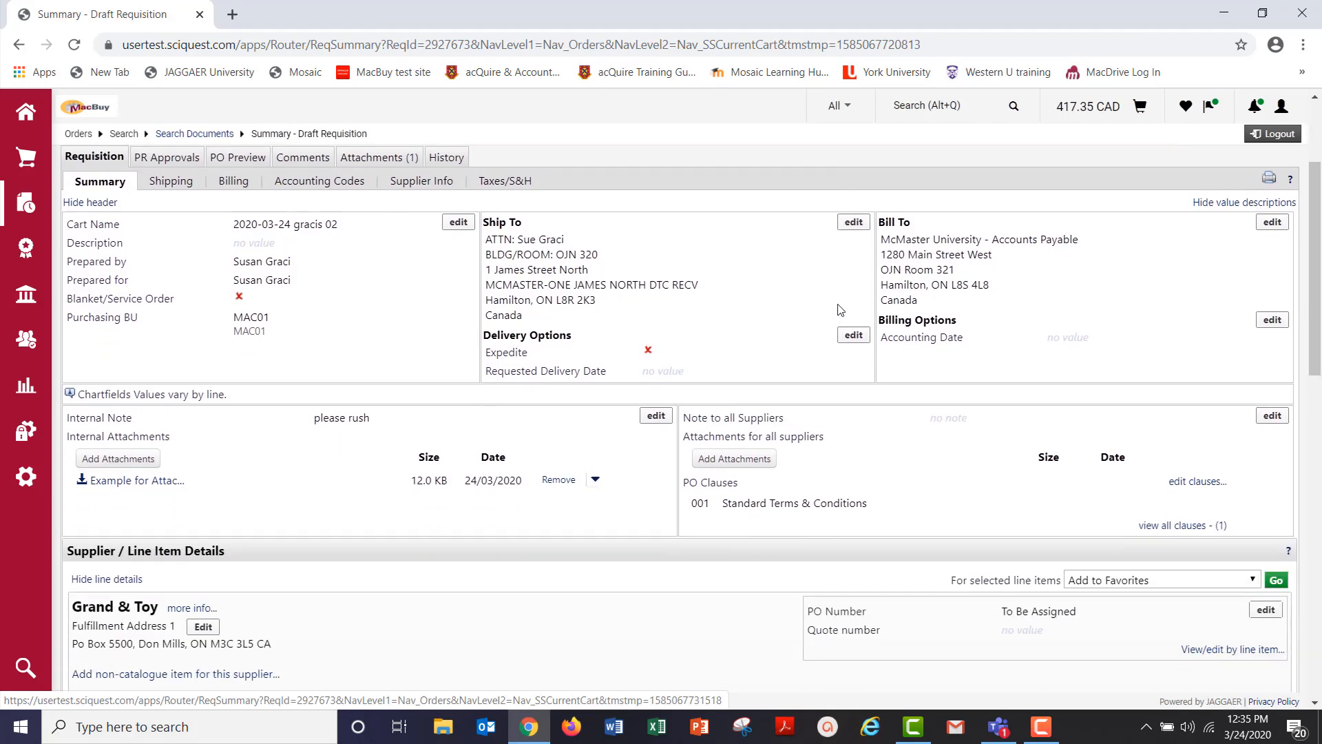
{"action": "scroll", "coordinate": [840, 309], "scroll_direction": "down", "scroll_amount": 1}
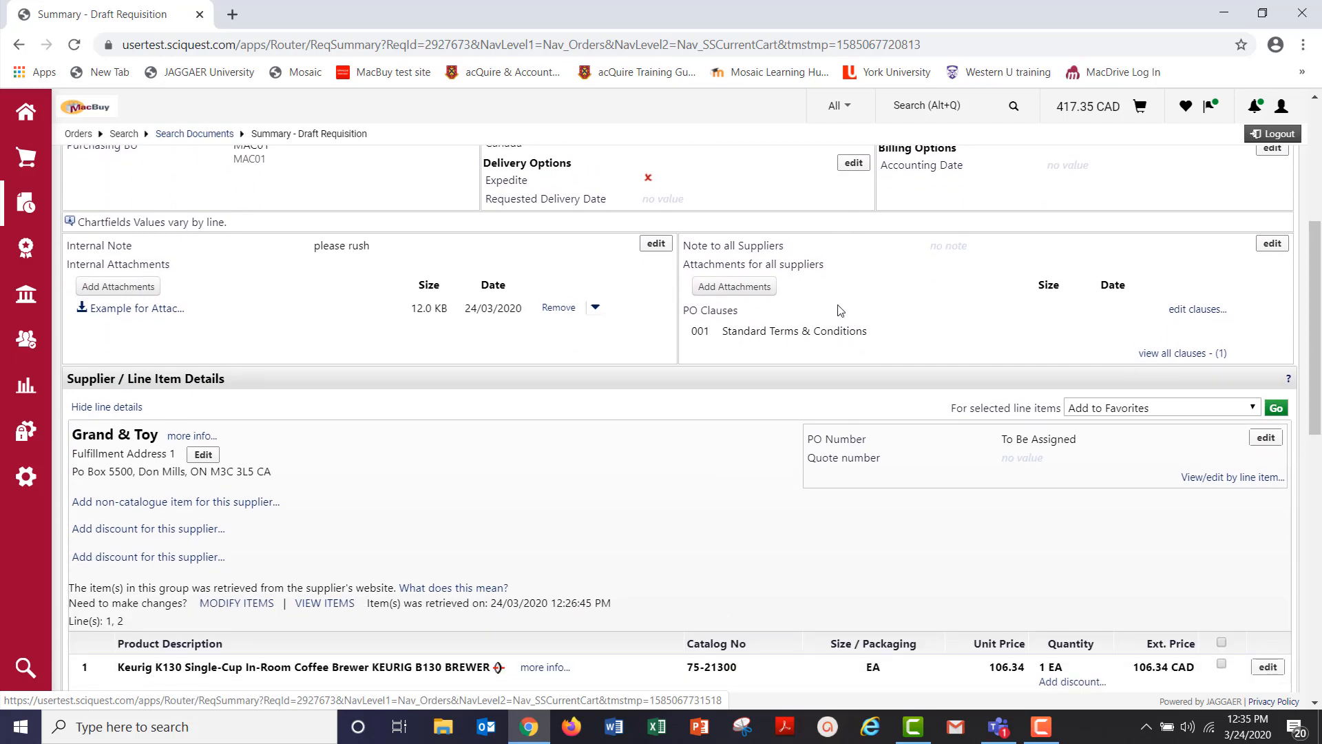
{"action": "scroll", "coordinate": [840, 309], "scroll_direction": "down", "scroll_amount": 7}
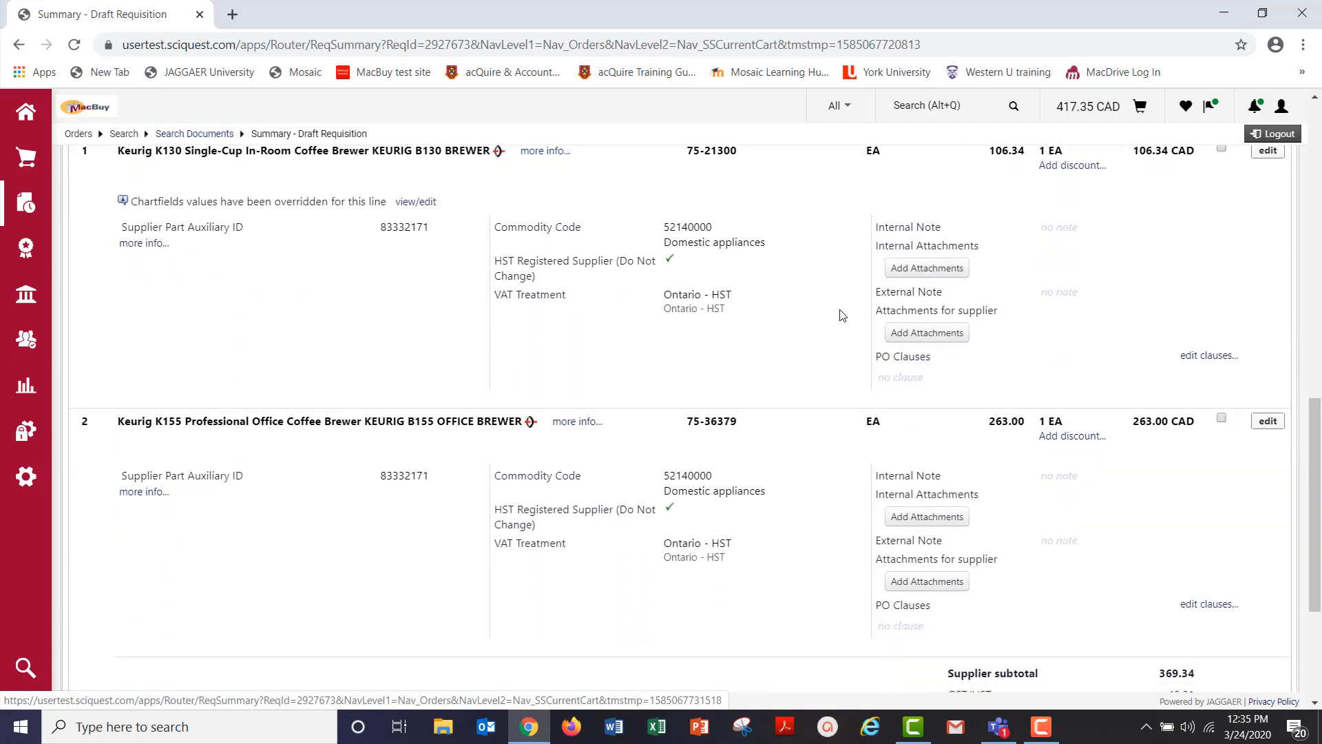
- Edit line 2, the Keurig K155 brewer, keeping Ontario - HST as its VAT treatment, and save the line
{"action": "scroll", "coordinate": [840, 315], "scroll_direction": "down", "scroll_amount": 3}
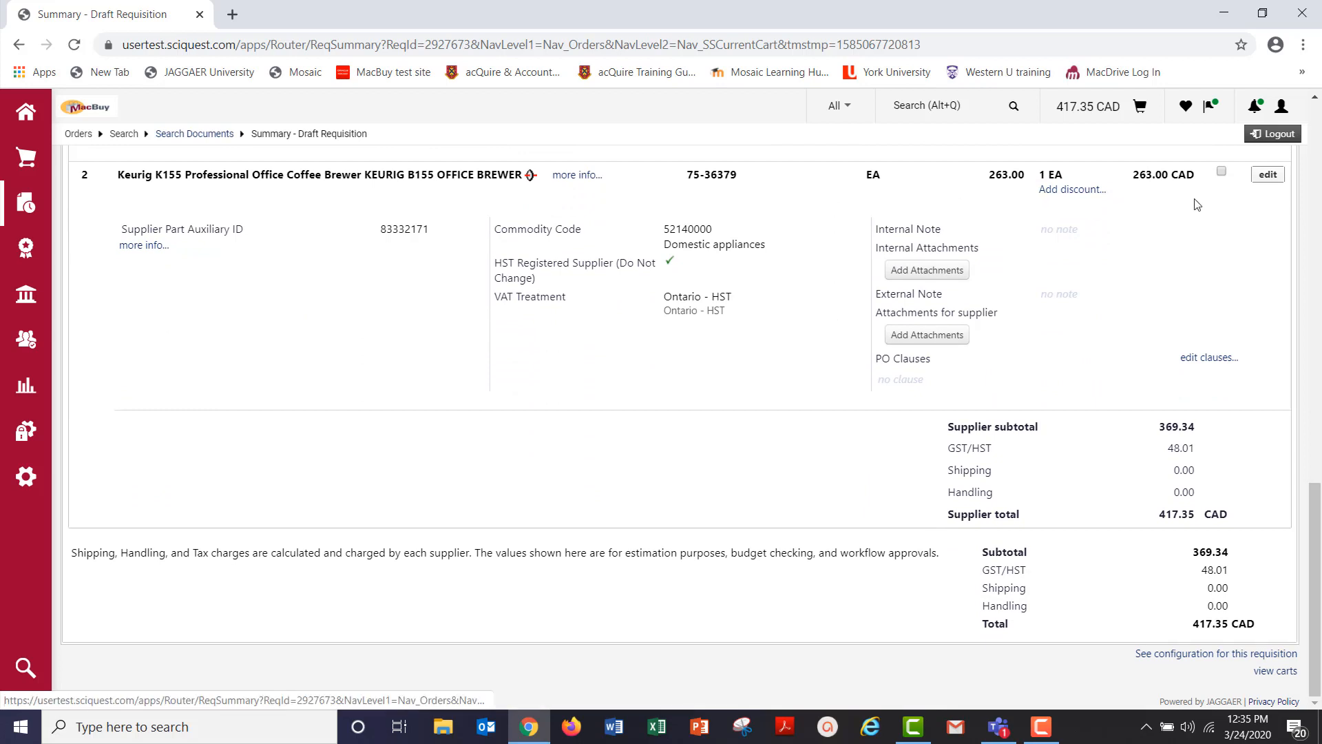
{"action": "left_click", "coordinate": [1268, 175]}
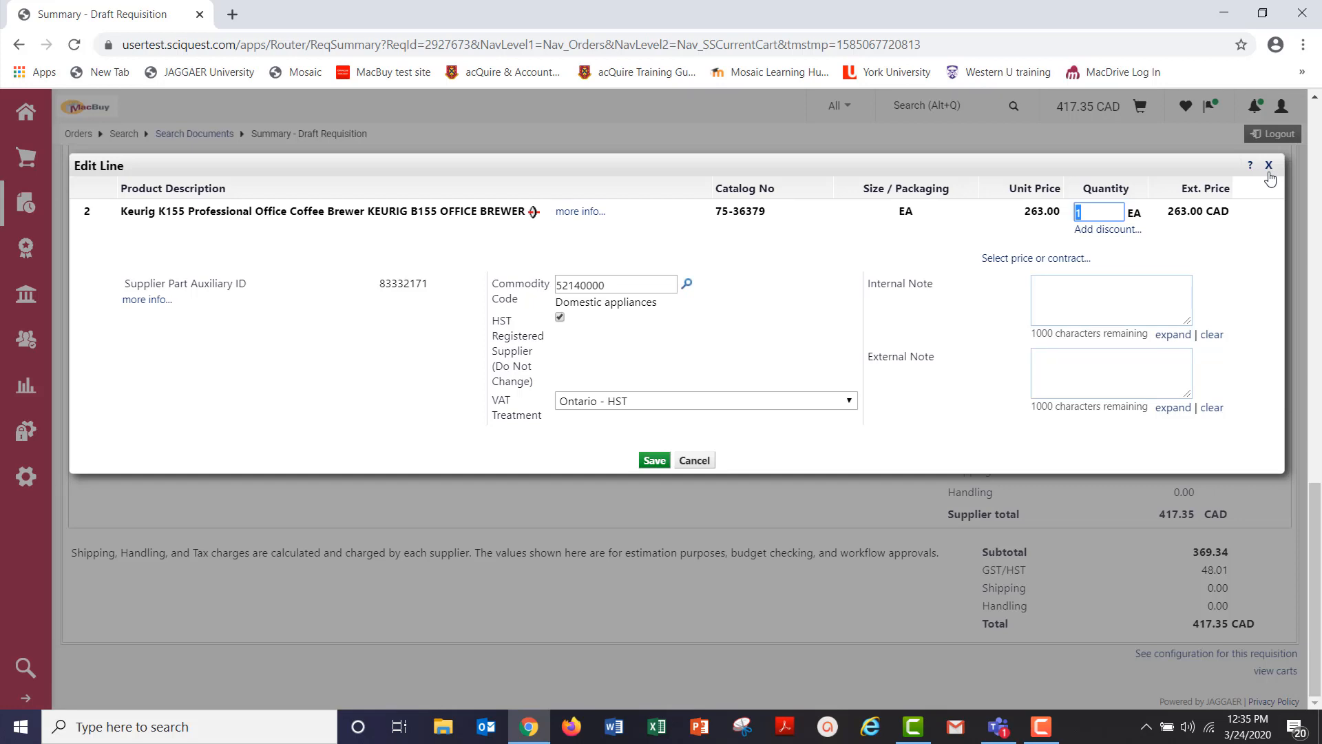
{"action": "left_click", "coordinate": [849, 401]}
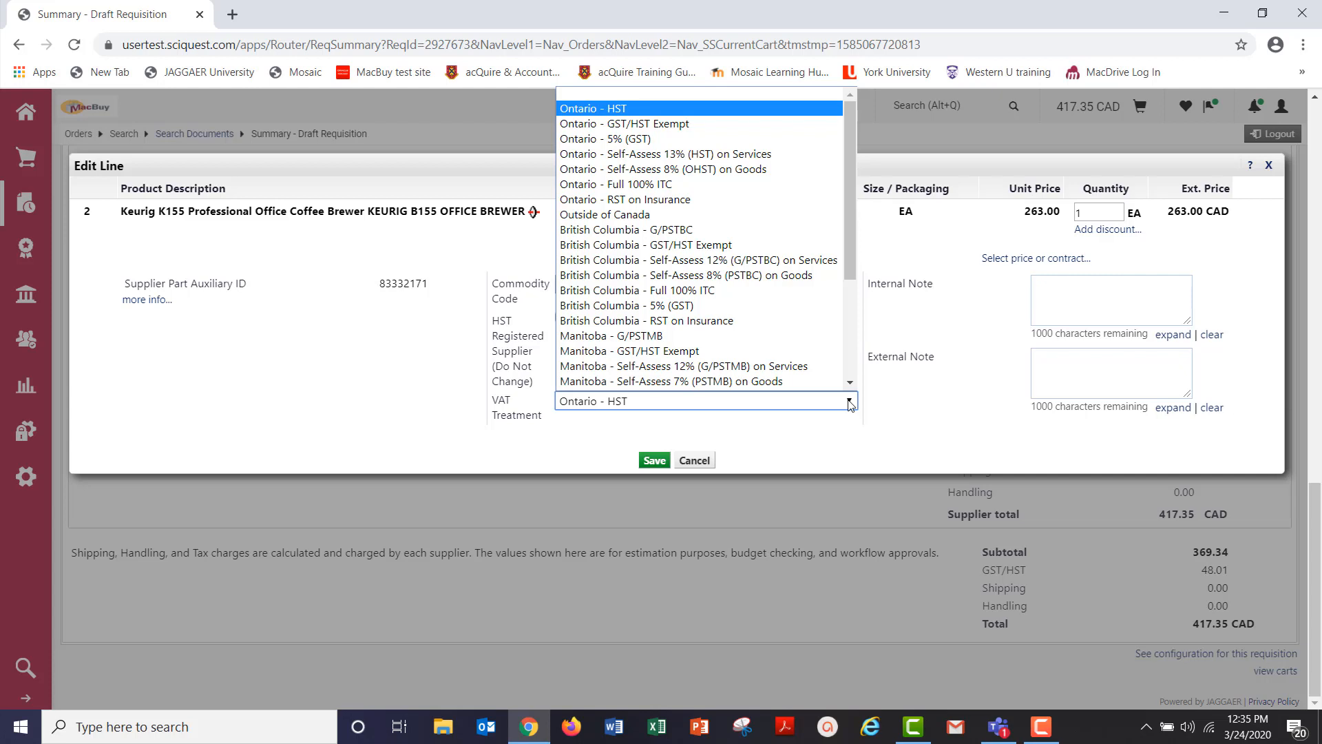
{"action": "left_click", "coordinate": [774, 103]}
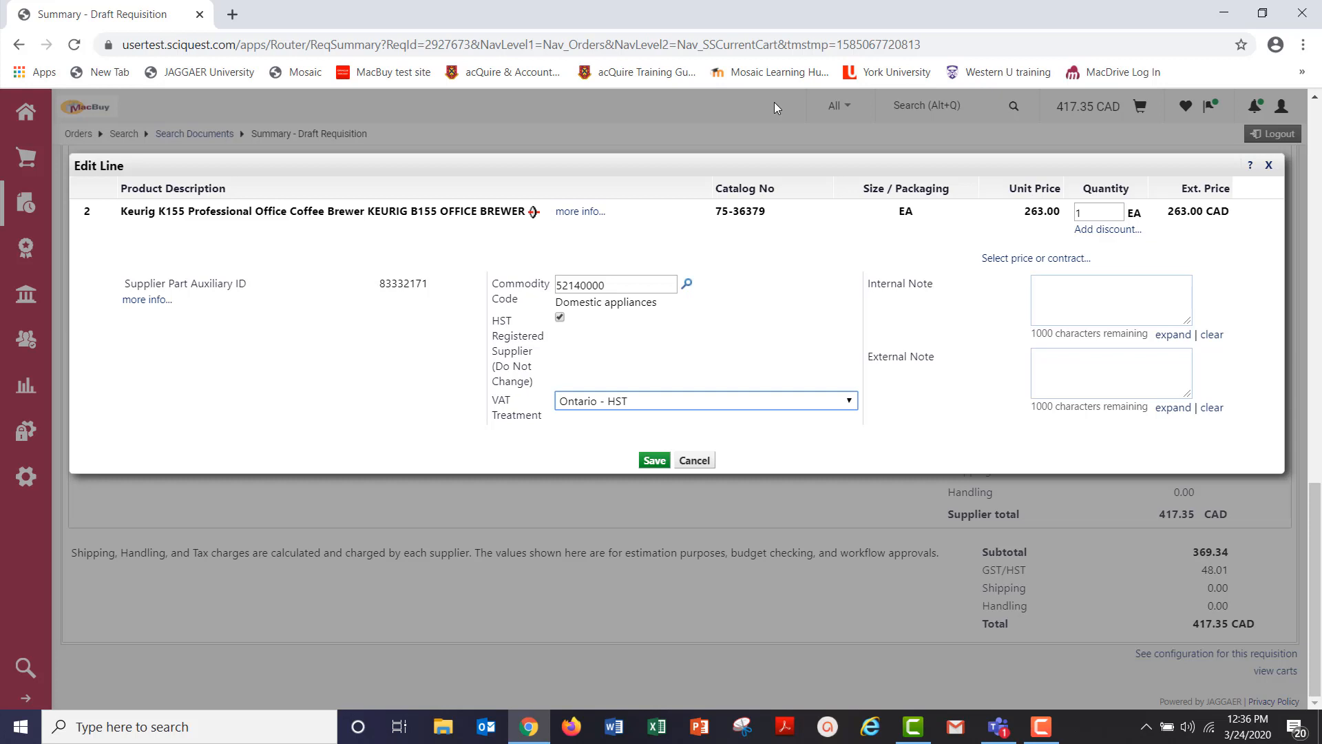
{"action": "left_click", "coordinate": [656, 464]}
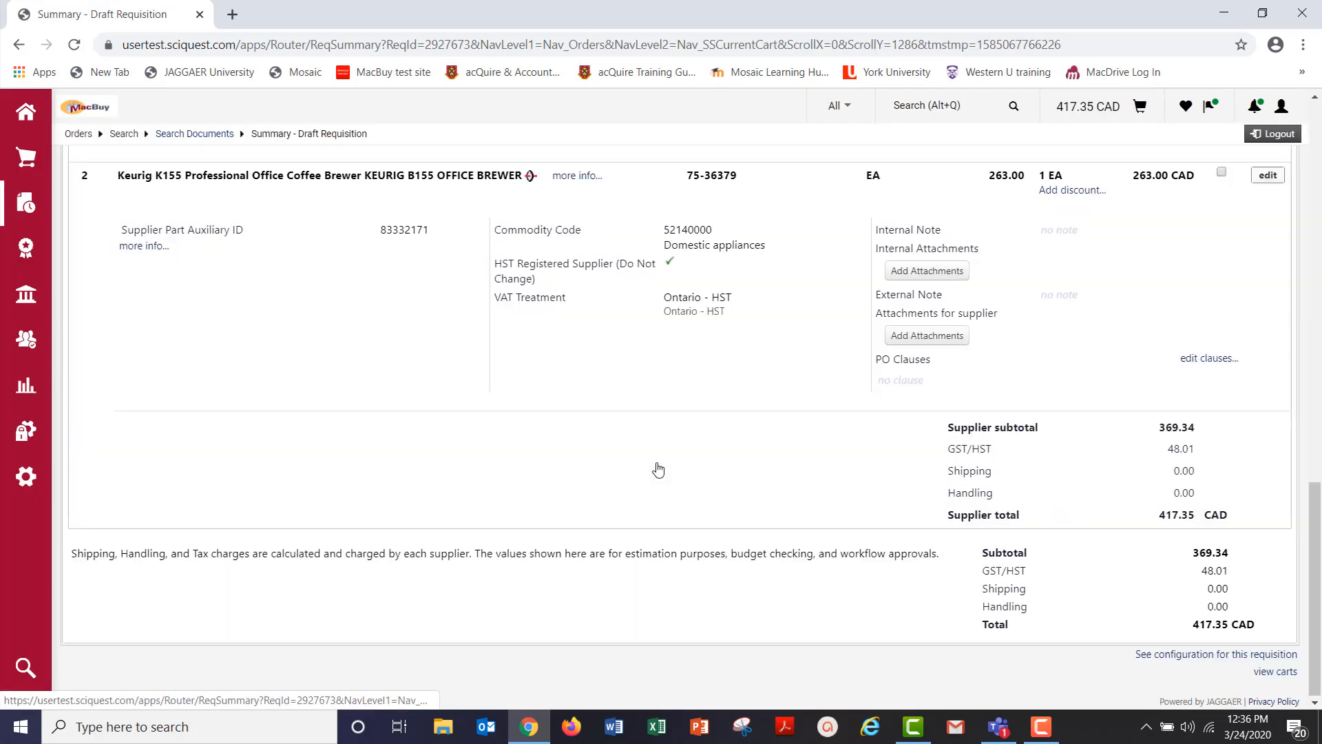
- Start assigning the cart from the requisition summary and check which assignees the profile values offer
{"action": "scroll", "coordinate": [658, 469], "scroll_direction": "up", "scroll_amount": 15}
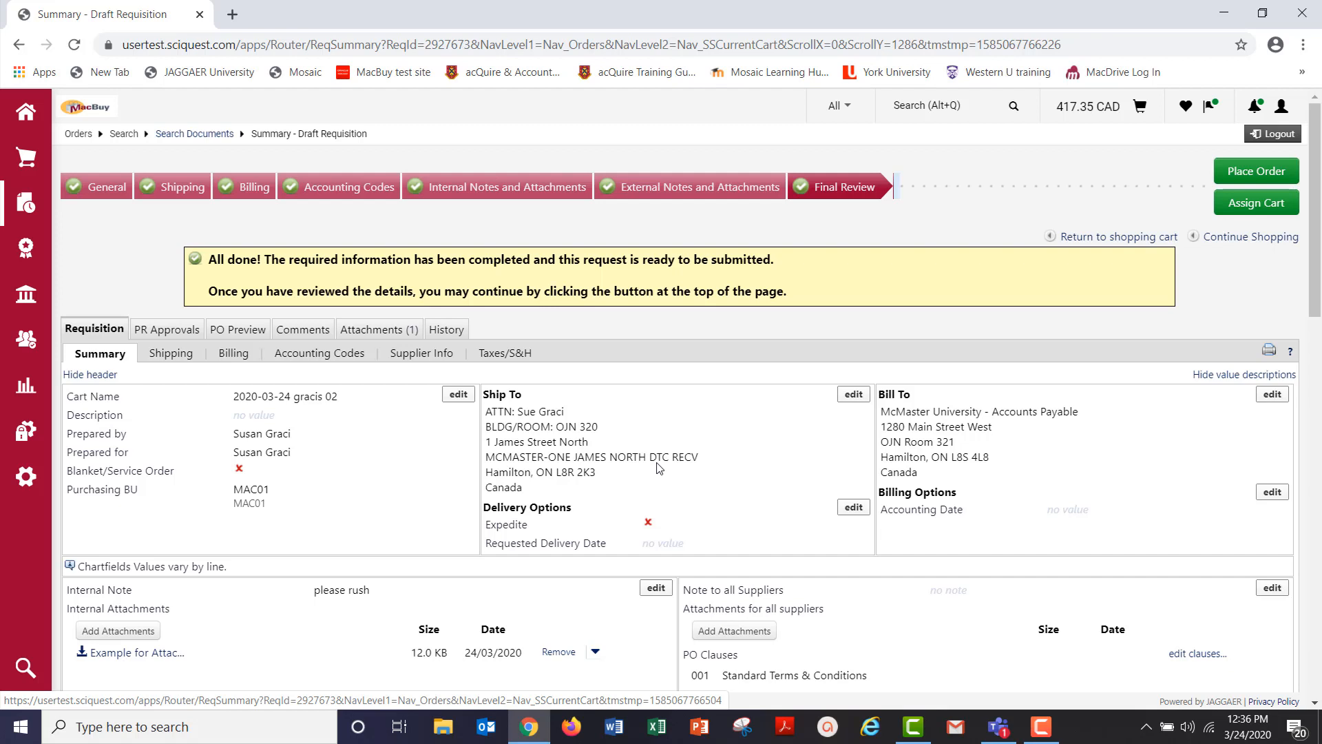
{"action": "left_click", "coordinate": [1265, 206]}
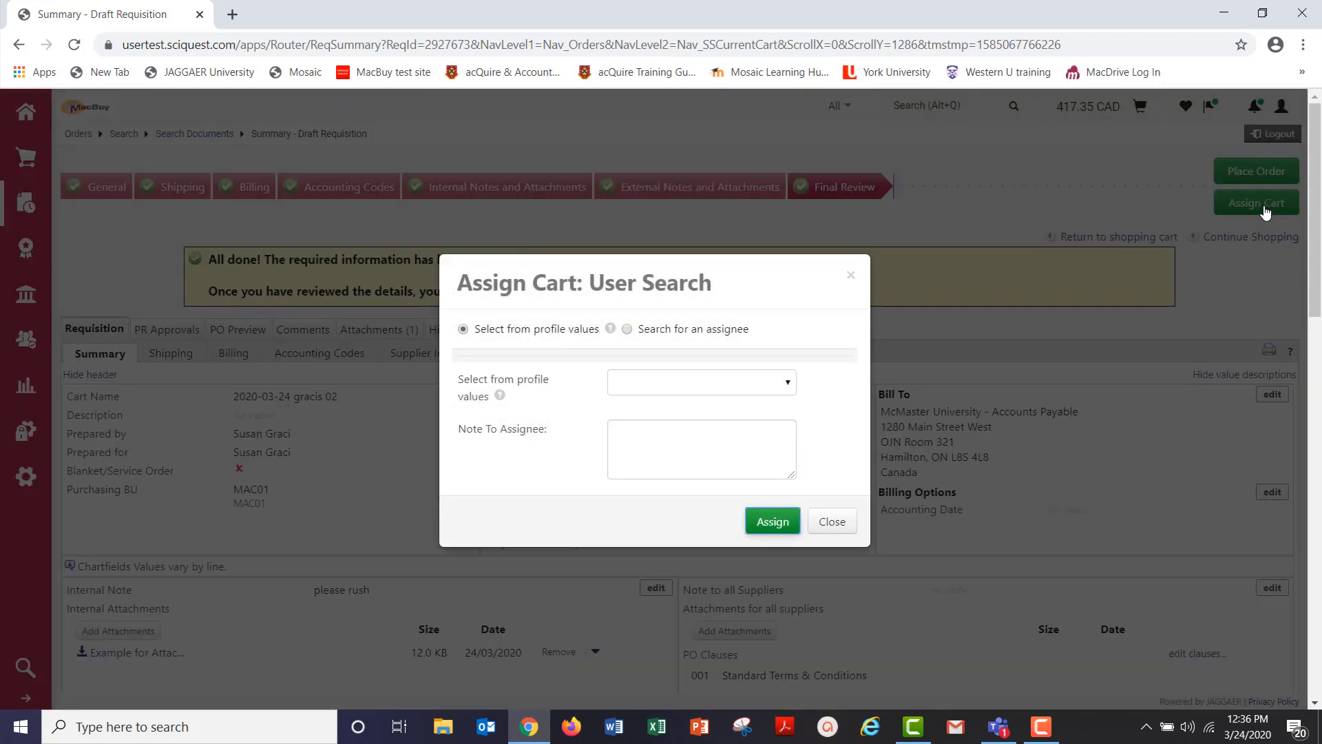
{"action": "left_click", "coordinate": [783, 381]}
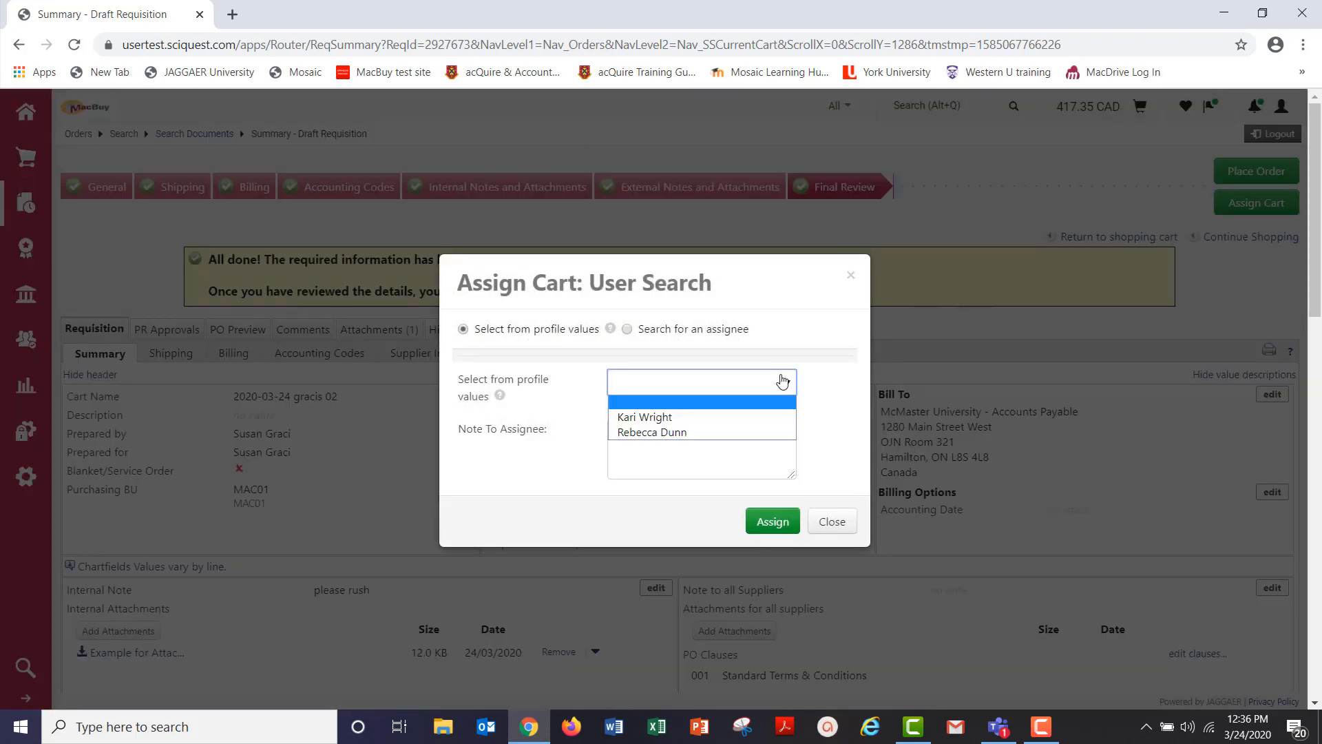
{"action": "left_click", "coordinate": [782, 381]}
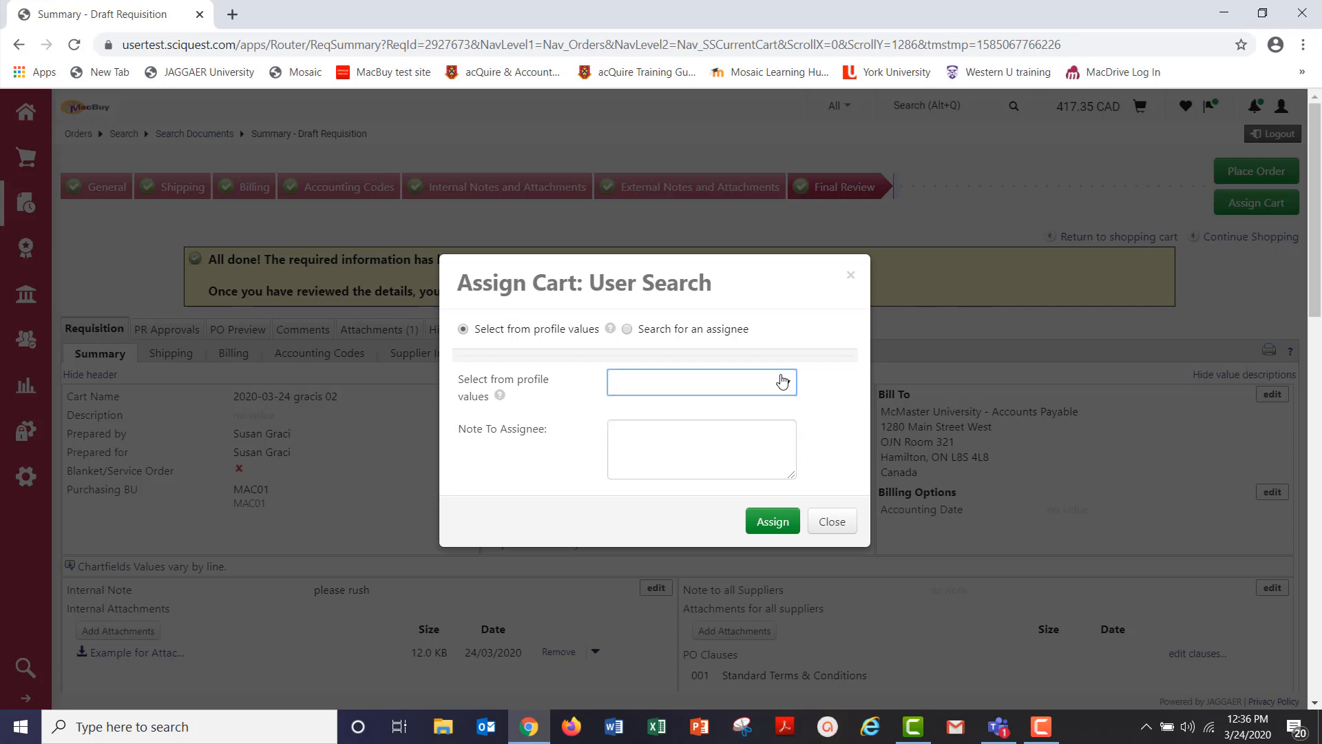
- Search for a cart assignee by last name, select the matching person, and close the assignment without assigning the cart
{"action": "left_click", "coordinate": [688, 330]}
{"action": "left_click", "coordinate": [657, 404]}
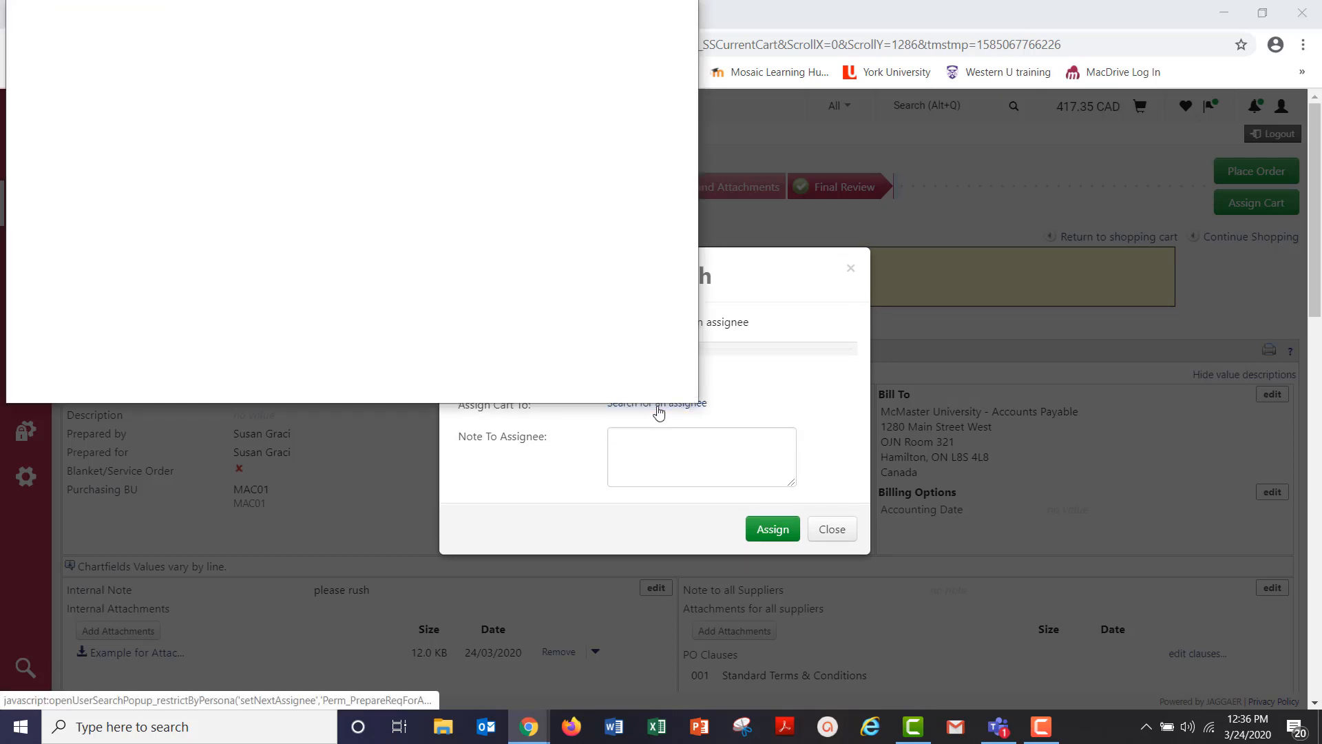
{"action": "type", "text": "patry"}
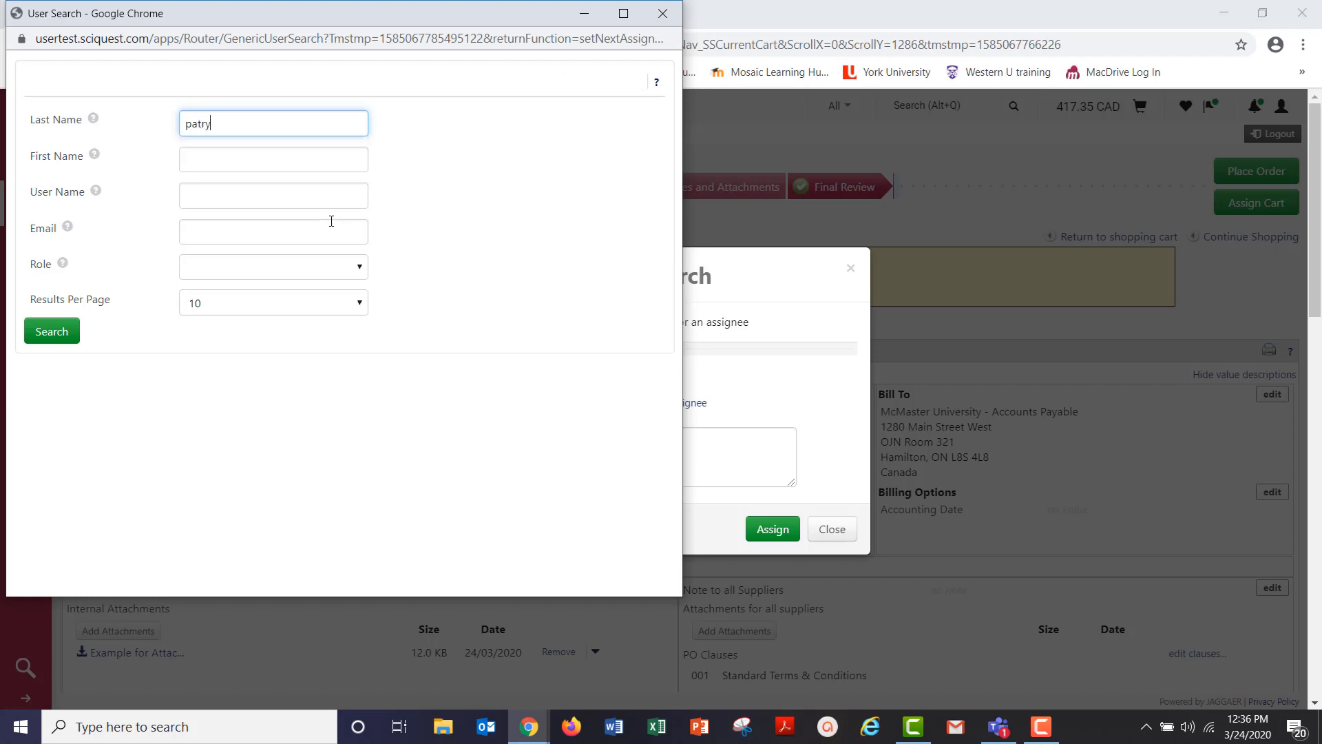
{"action": "left_click", "coordinate": [62, 328]}
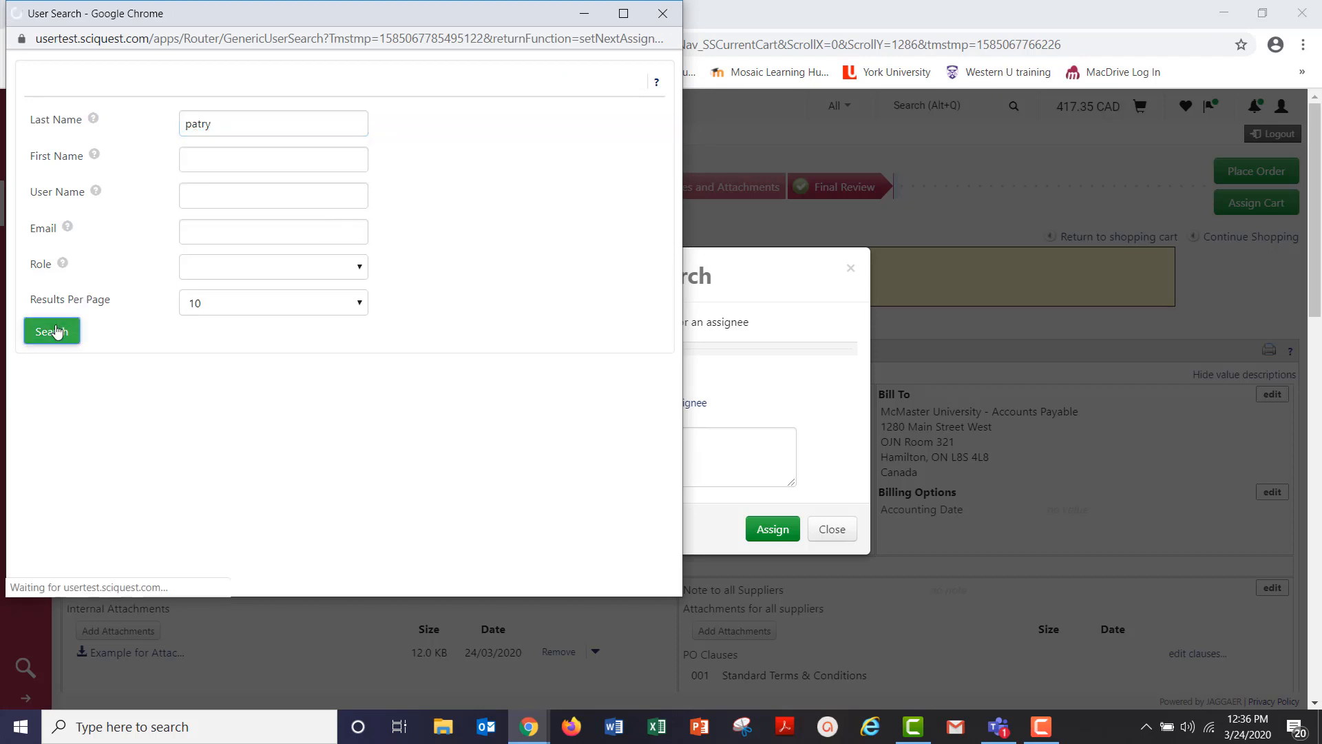
{"action": "left_click", "coordinate": [635, 156]}
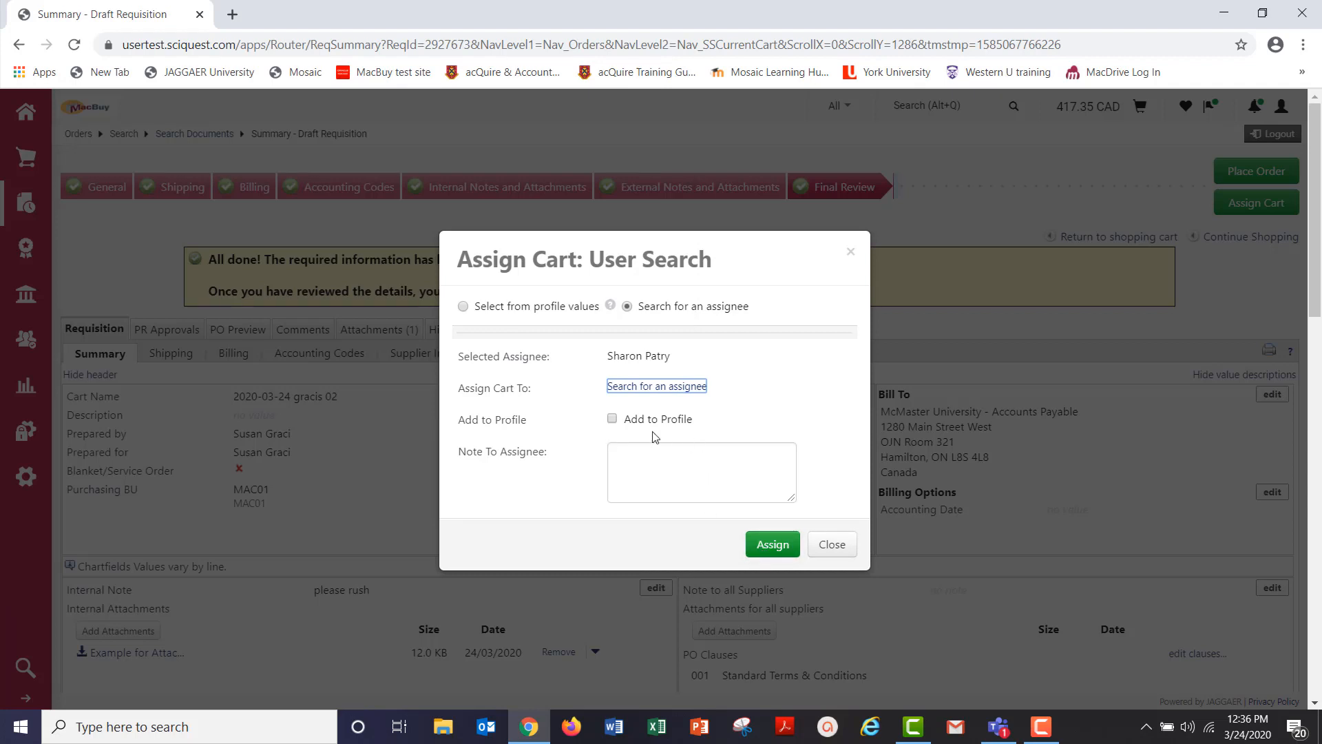
{"action": "left_click", "coordinate": [836, 553]}
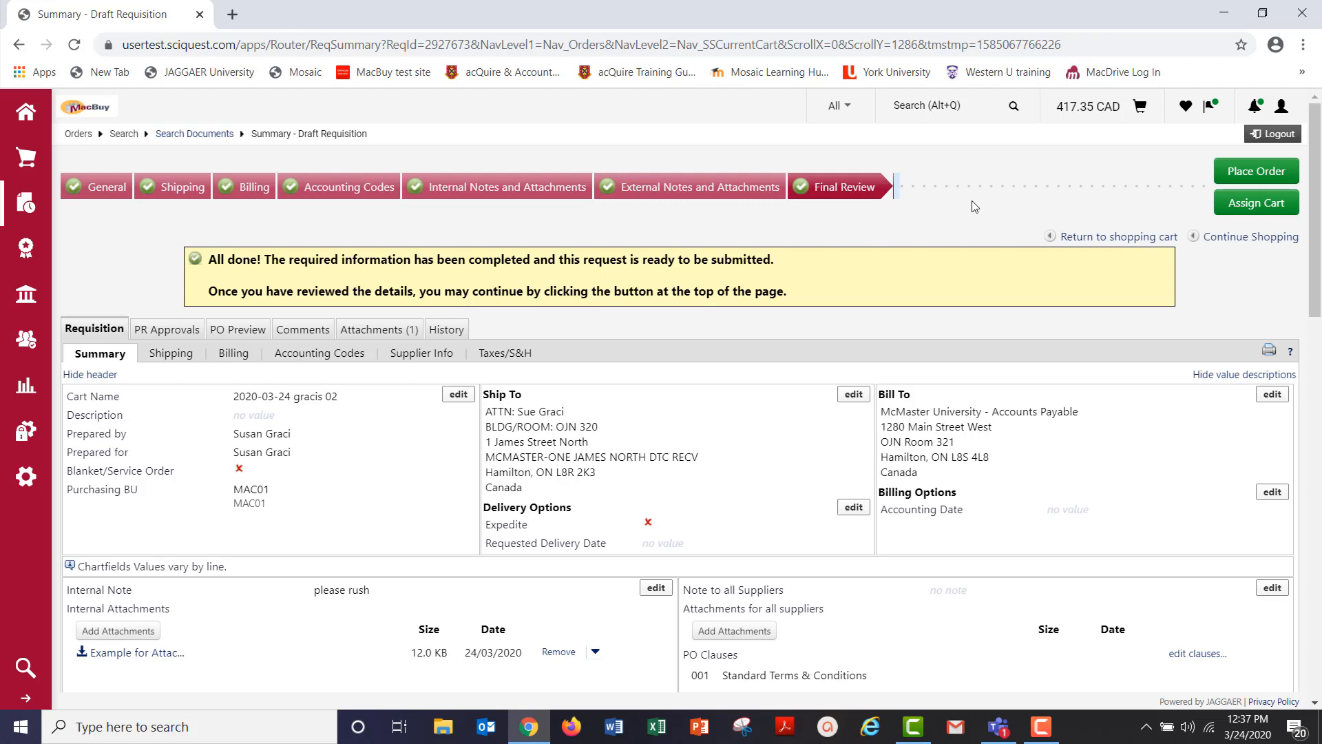
- Place the order and view the Department Manager approvers in the requisition's approval status
{"action": "left_click", "coordinate": [1264, 177]}
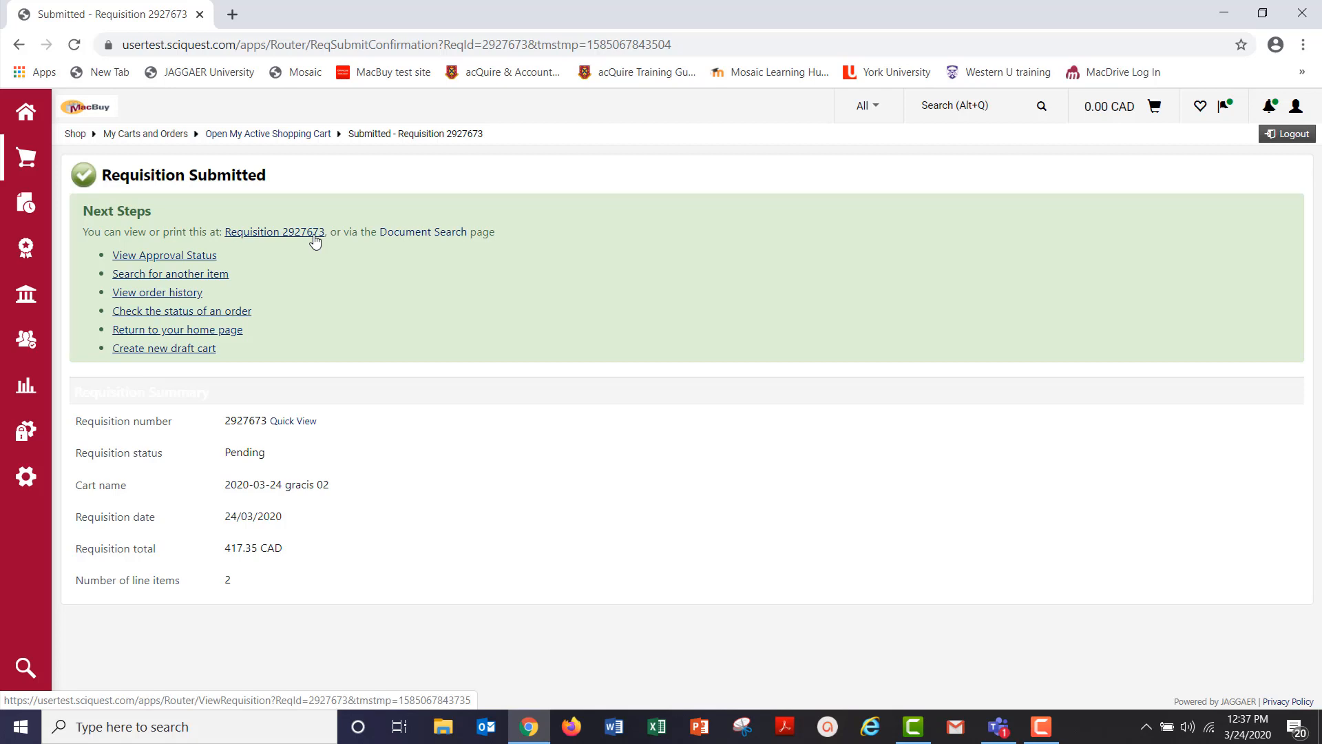
{"action": "left_click", "coordinate": [184, 256]}
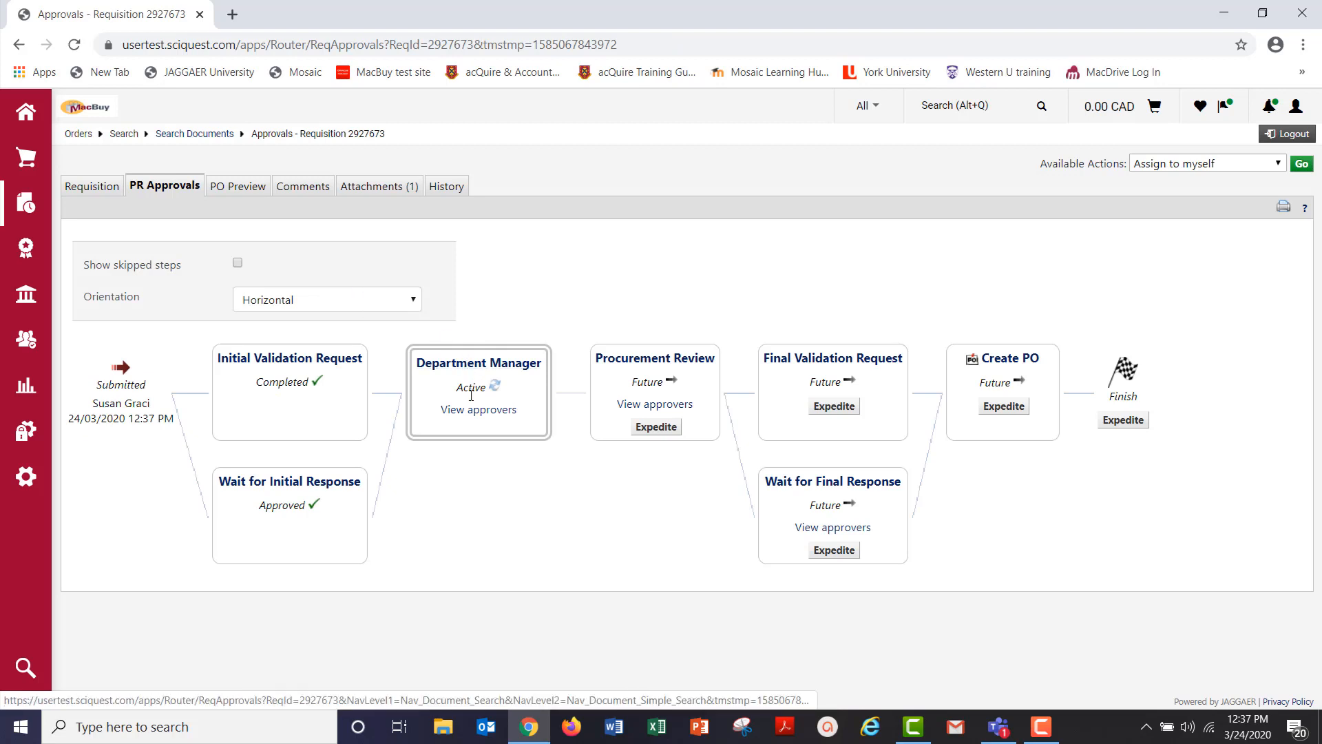
{"action": "left_click", "coordinate": [471, 411]}
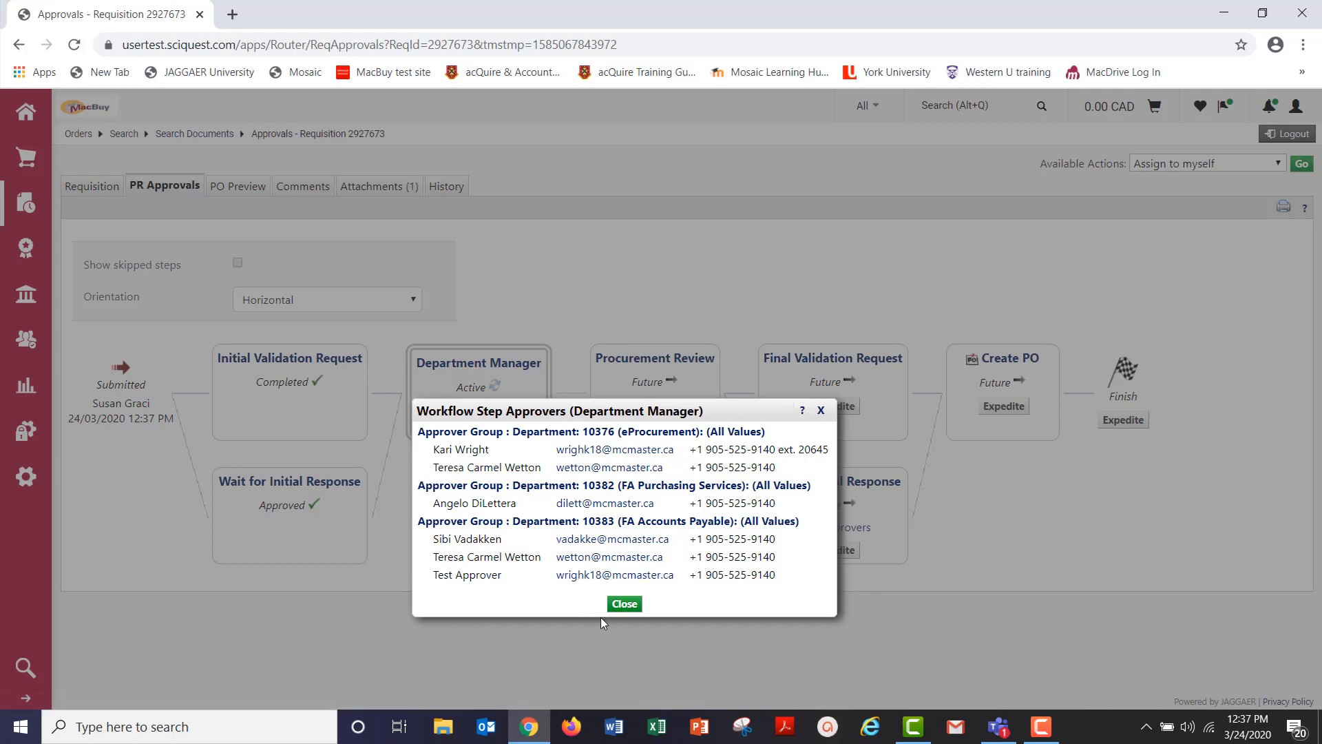
{"action": "left_click", "coordinate": [624, 604]}
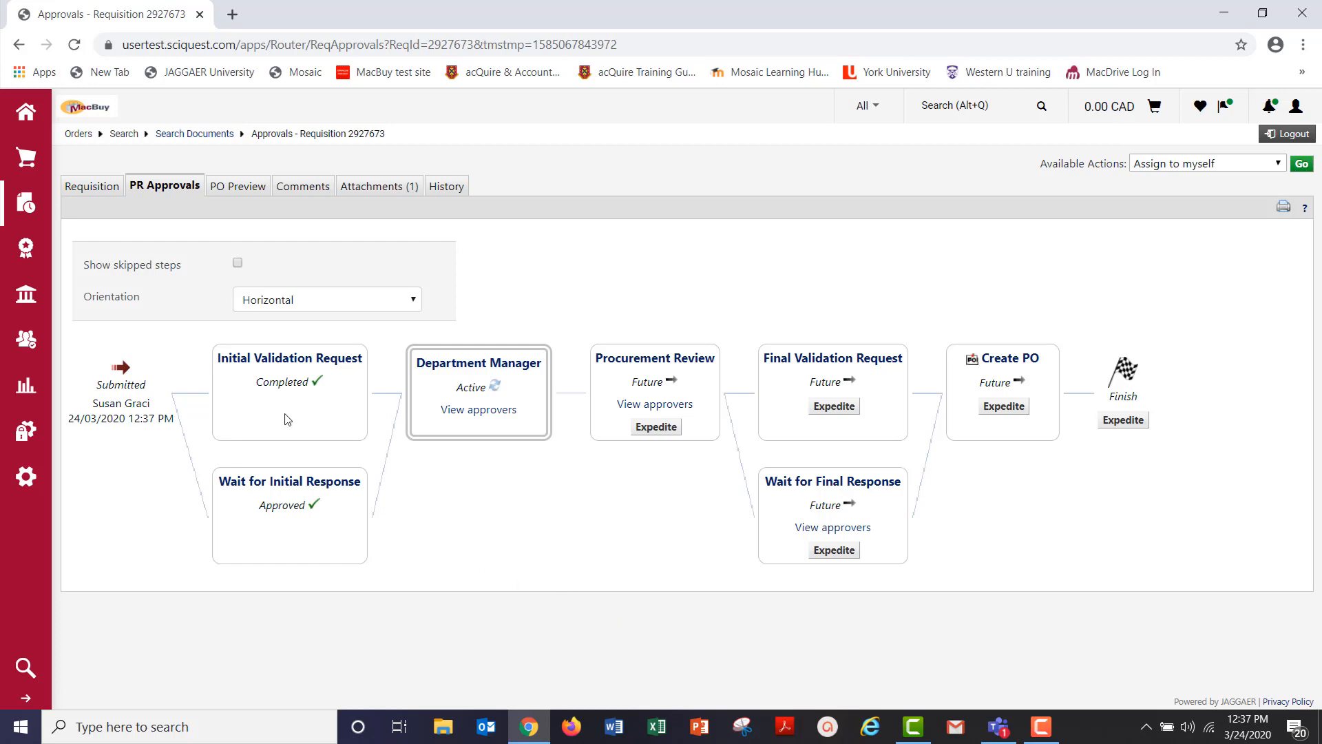
- Return to the shopping home page and check the contents of the active cart
{"action": "left_click", "coordinate": [100, 110]}
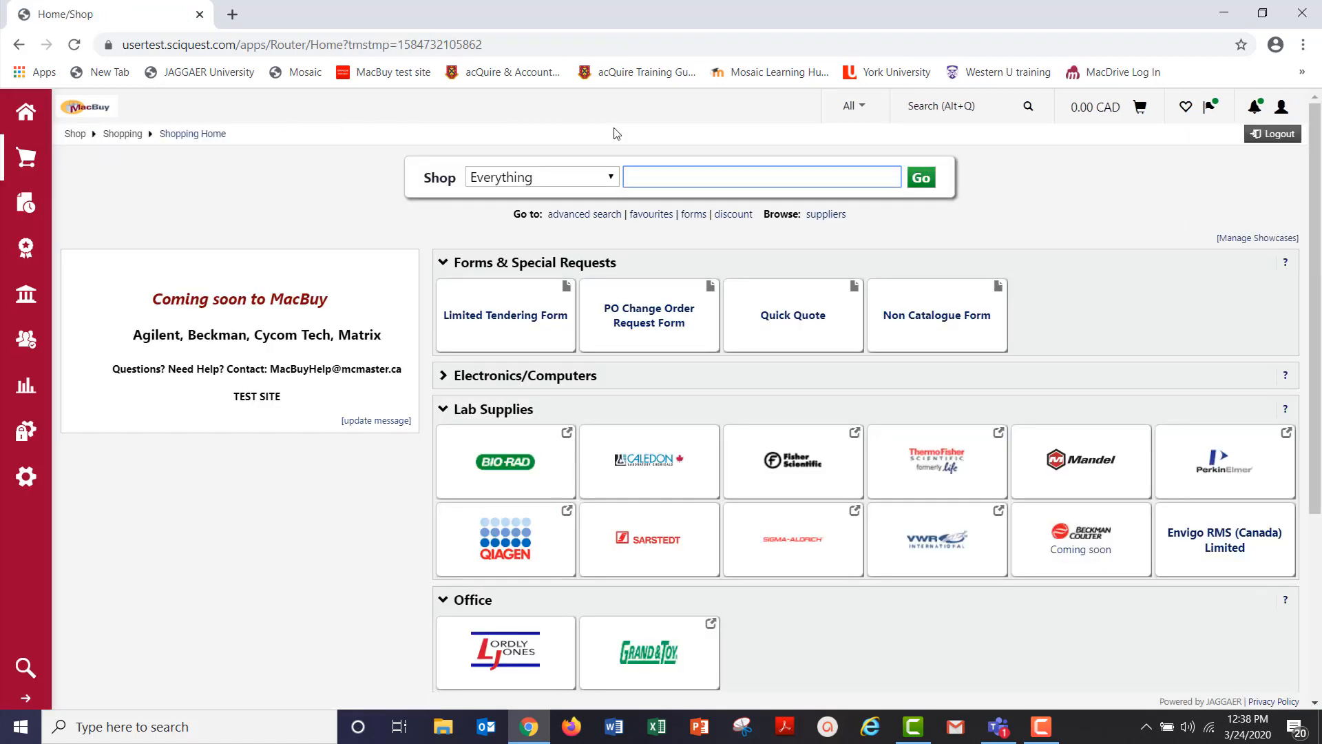
{"action": "left_click", "coordinate": [1098, 110]}
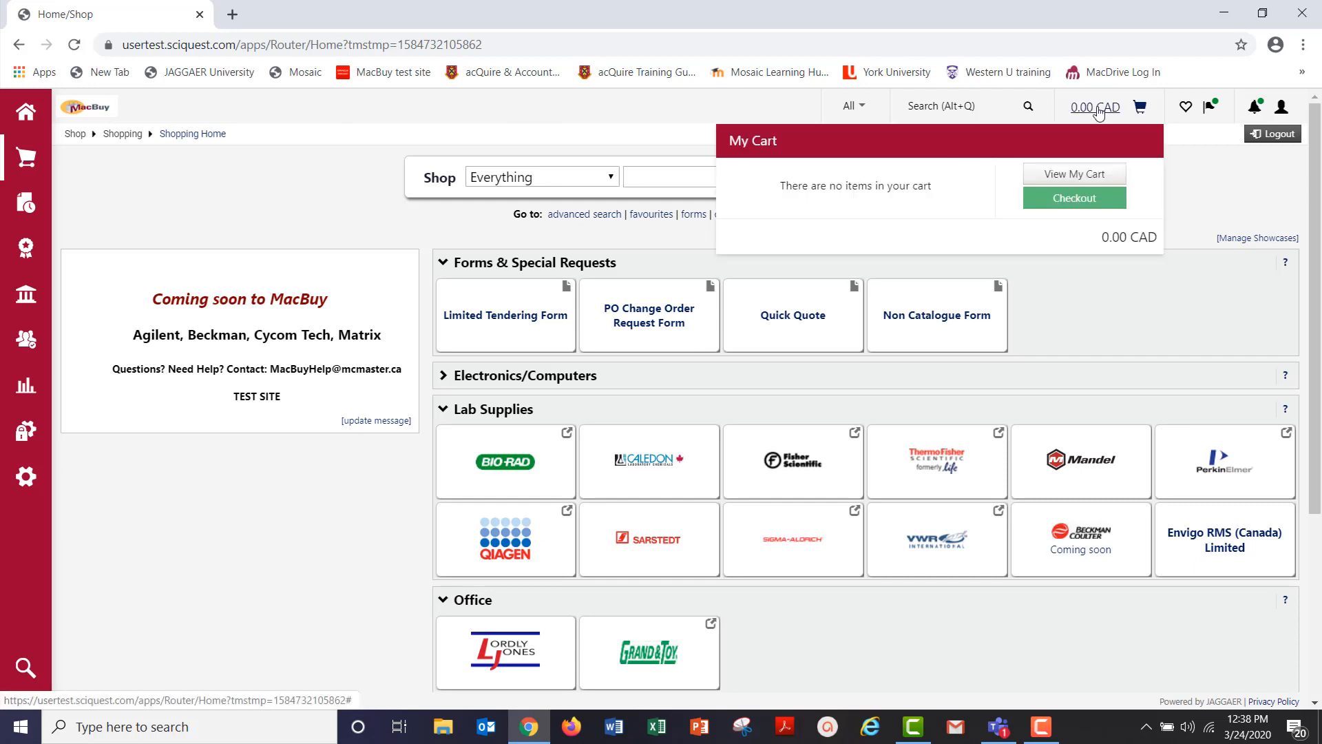